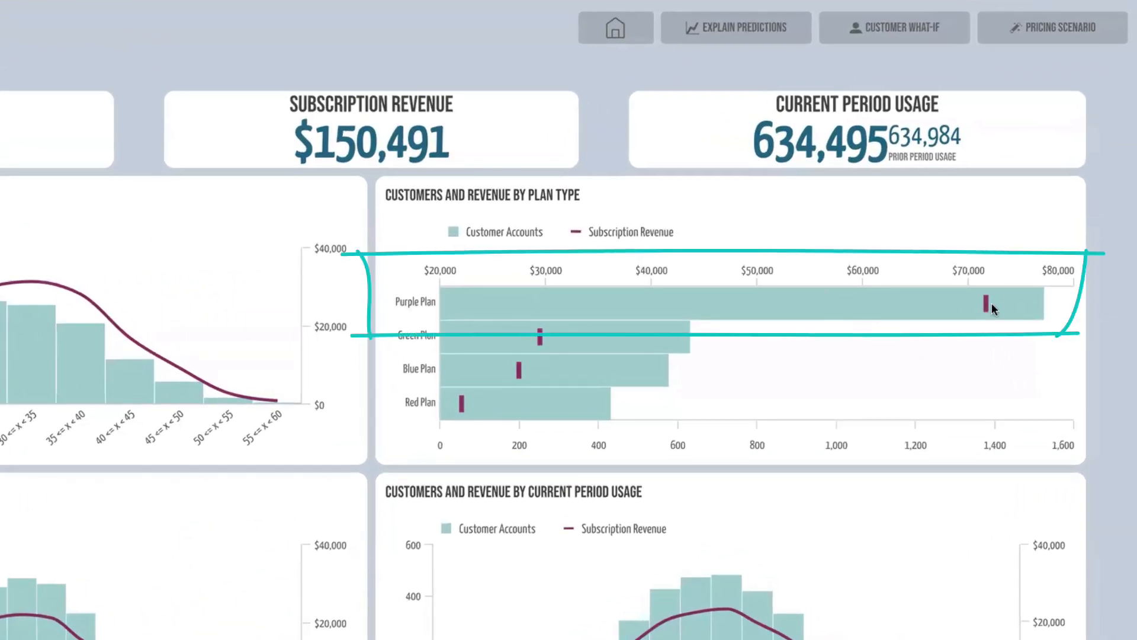
Examine customers and revenue by plan type and filter the dashboard to the Red Plan.
mouse_move(986, 308)
mouse_move(428, 407)
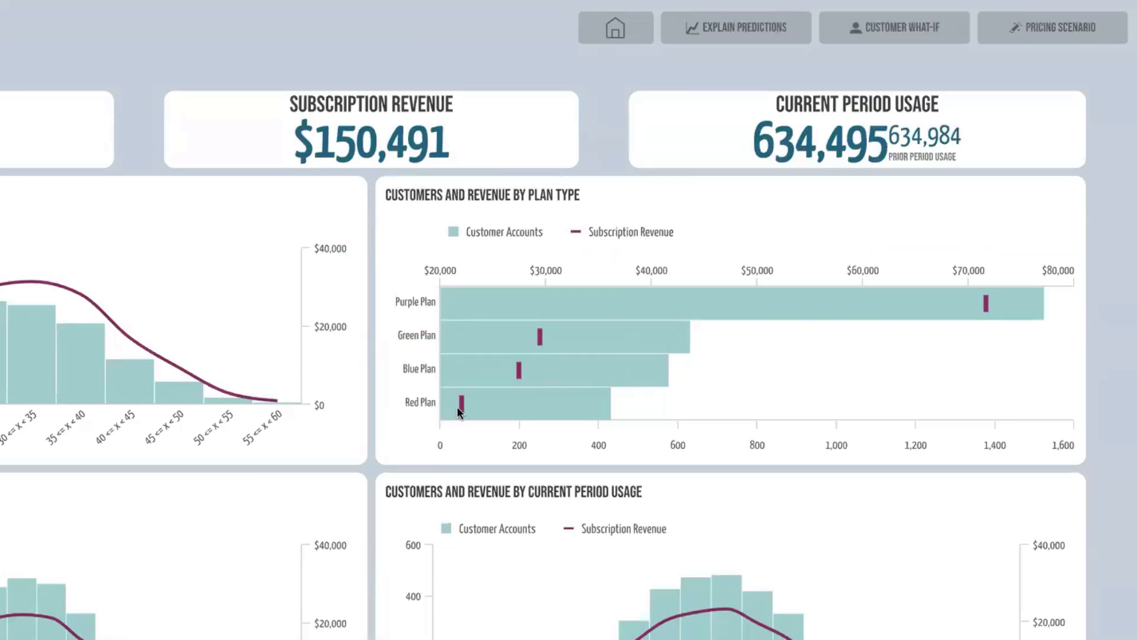
left_click(486, 406)
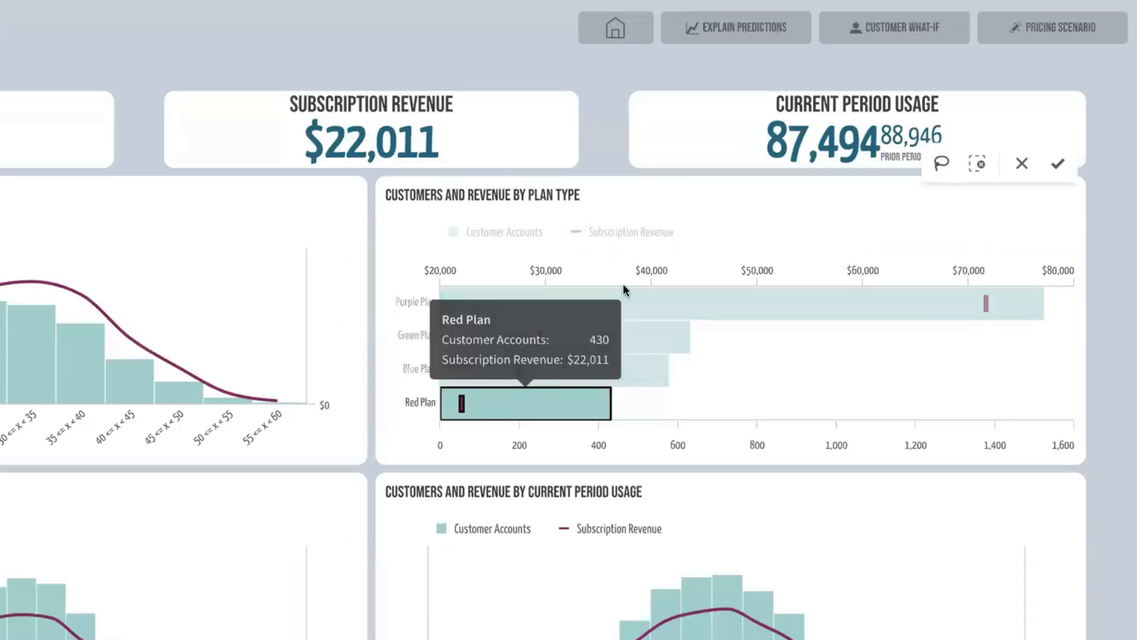
left_click(1058, 168)
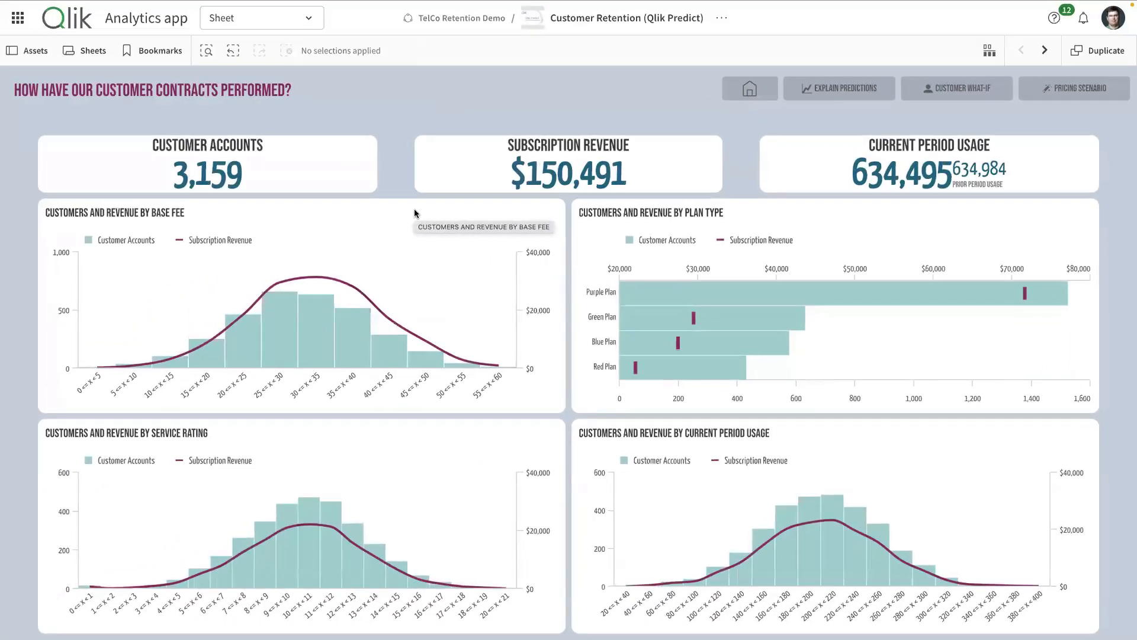
Open the home sheet on how many customers are predicted to cancel this year.
left_click(751, 92)
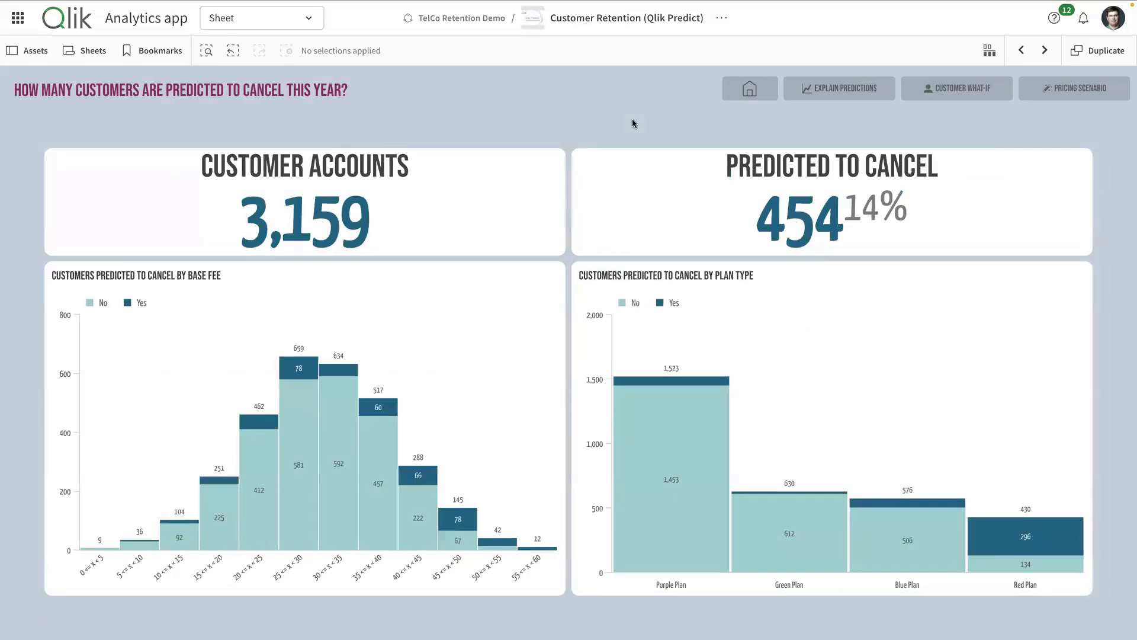
mouse_move(670, 136)
left_mouse_down()
mouse_move(830, 132)
mouse_move(675, 258)
left_mouse_up()
Open the Explain Predictions sheet and enlarge the chart of feature influence on cancellations to examine it, restoring its size when done.
left_click(848, 90)
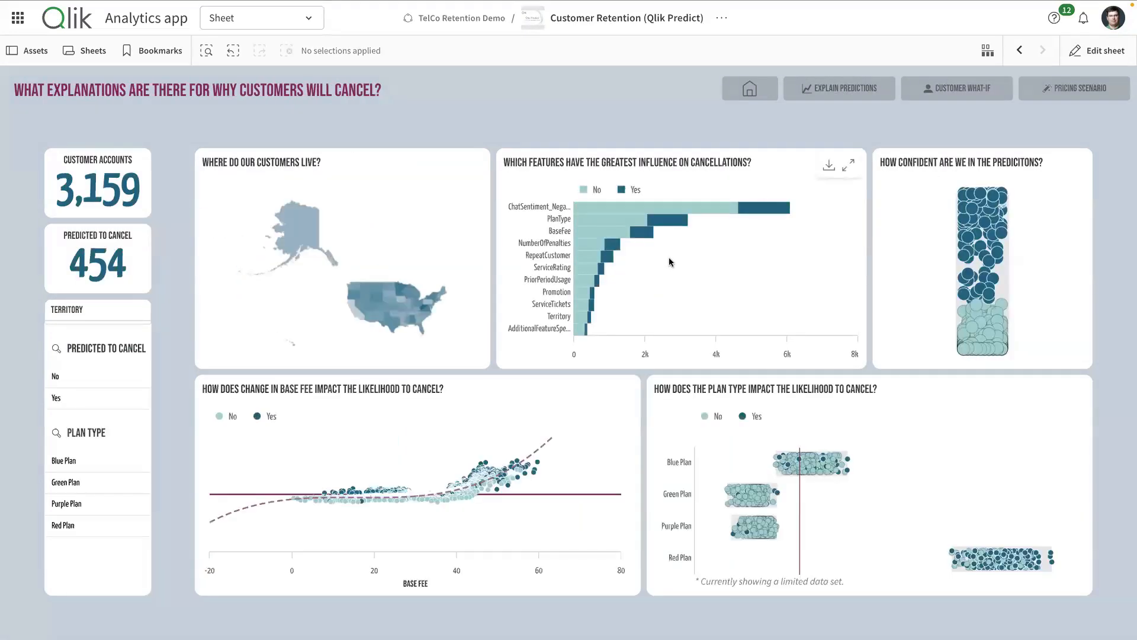
left_click(849, 167)
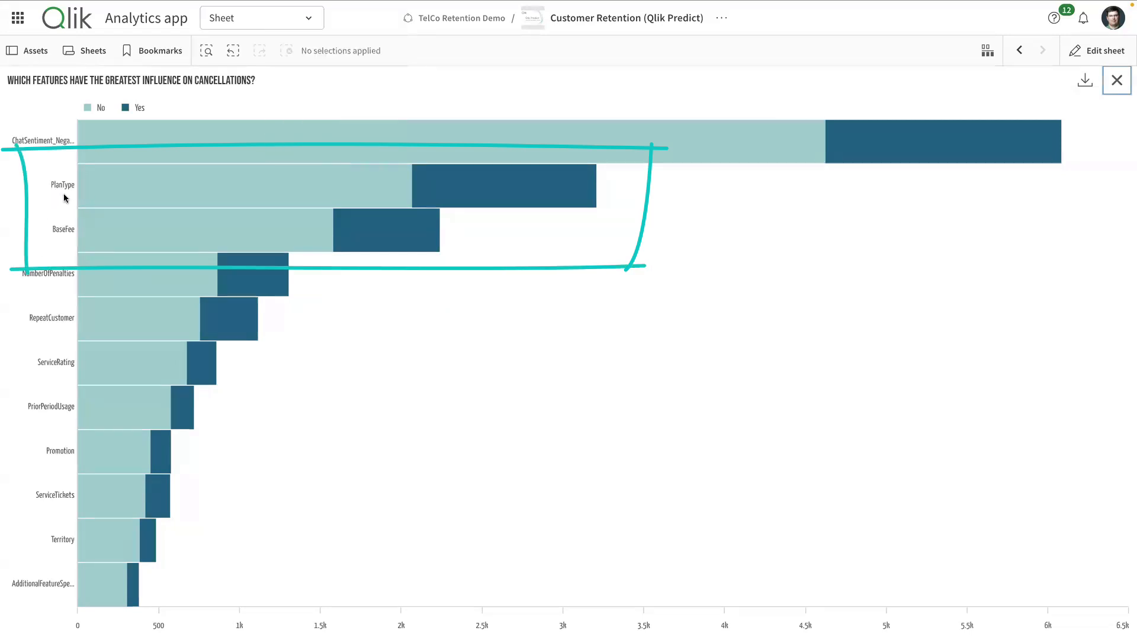
left_click(1126, 82)
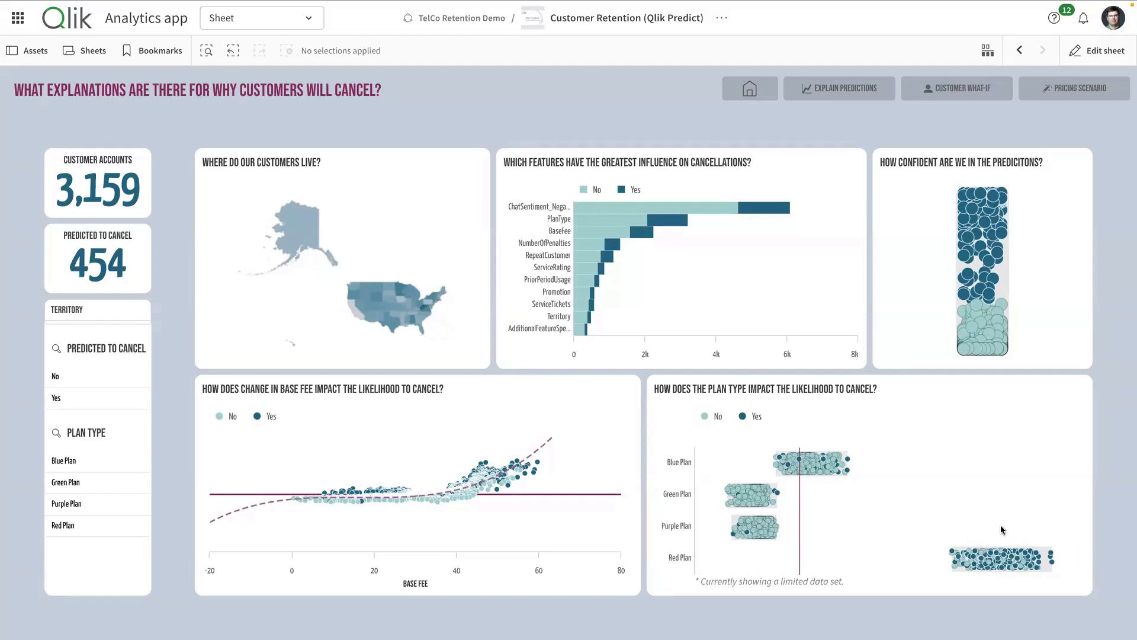
Filter the prediction explanations by Florida and by Texas on the customer map, and discard the territory selection.
left_click(438, 325)
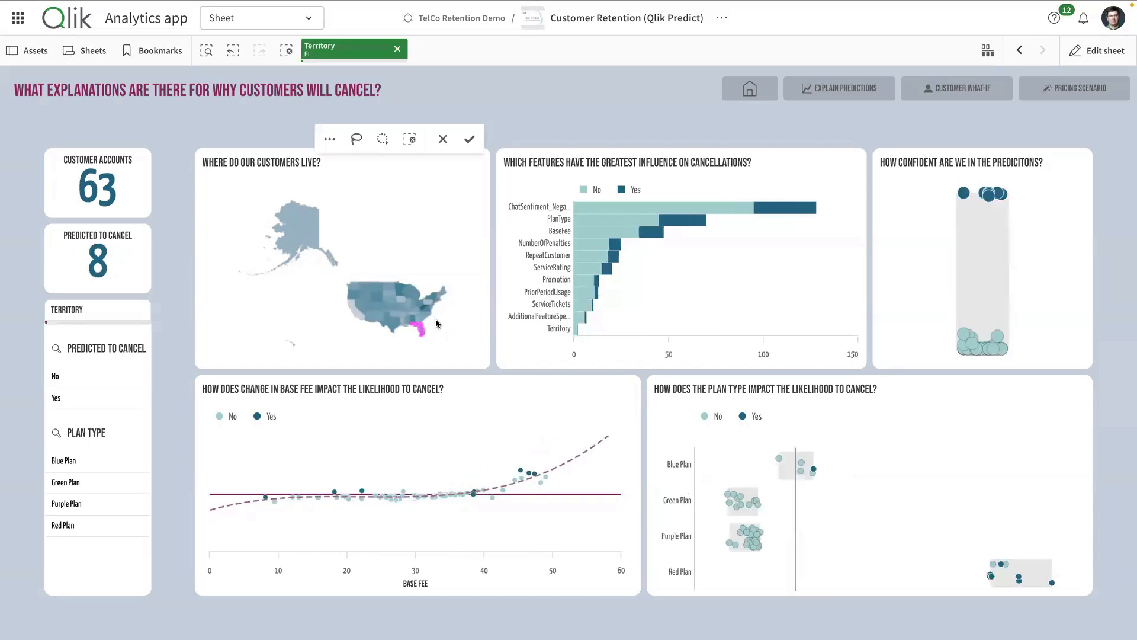
left_click(396, 331)
left_click(418, 330)
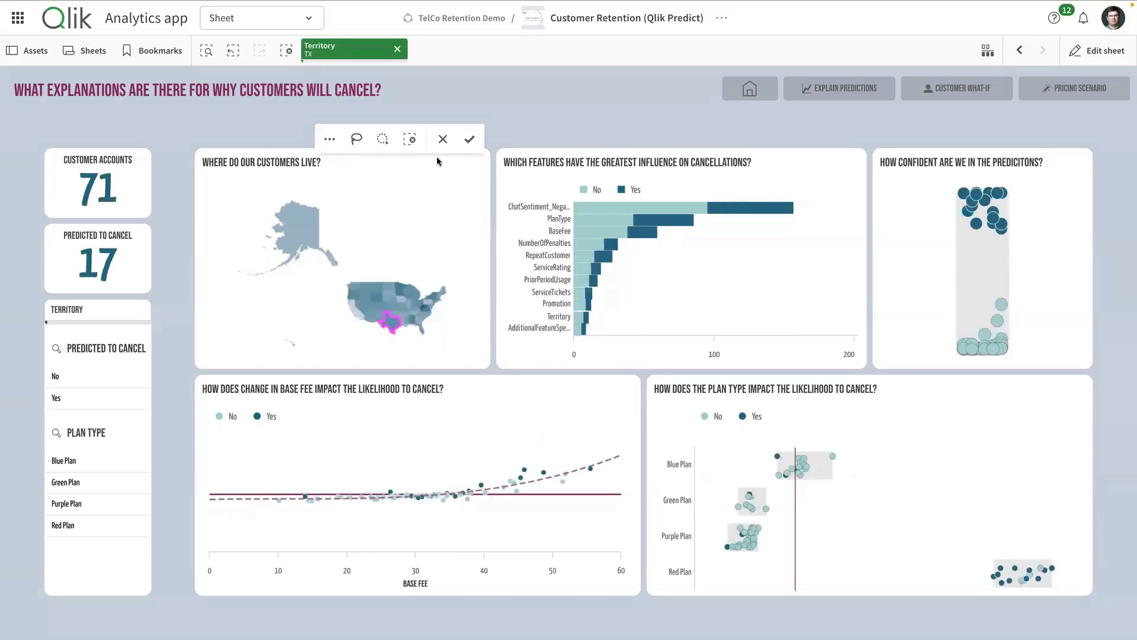
left_click(443, 139)
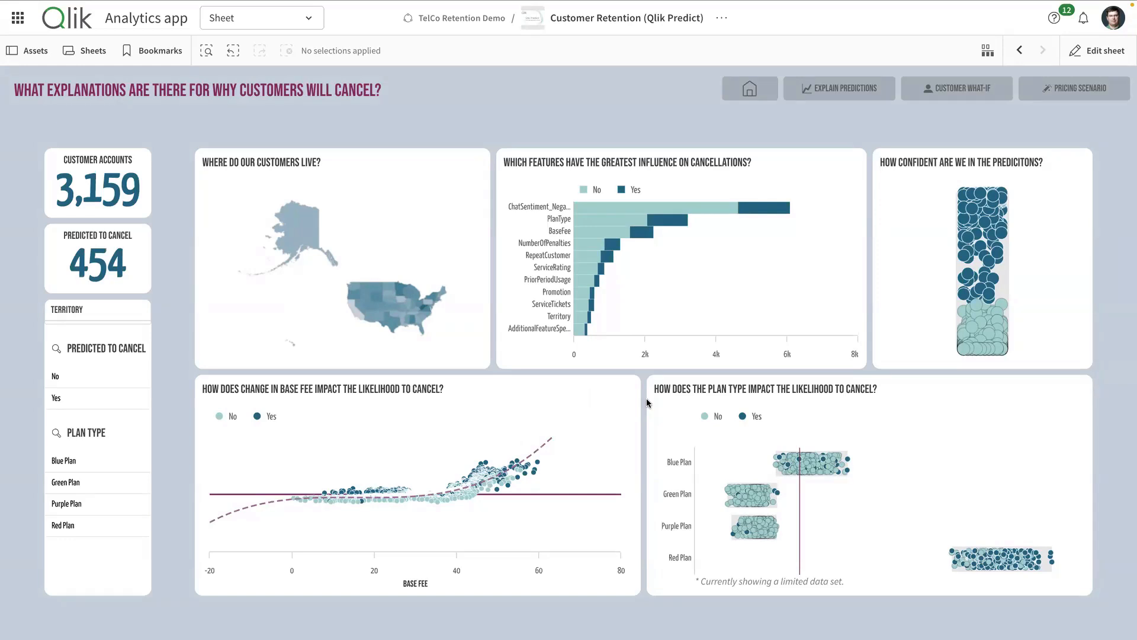
In the Customer What-If sheet, set the base fee offered to the customer to 38.
left_click(965, 90)
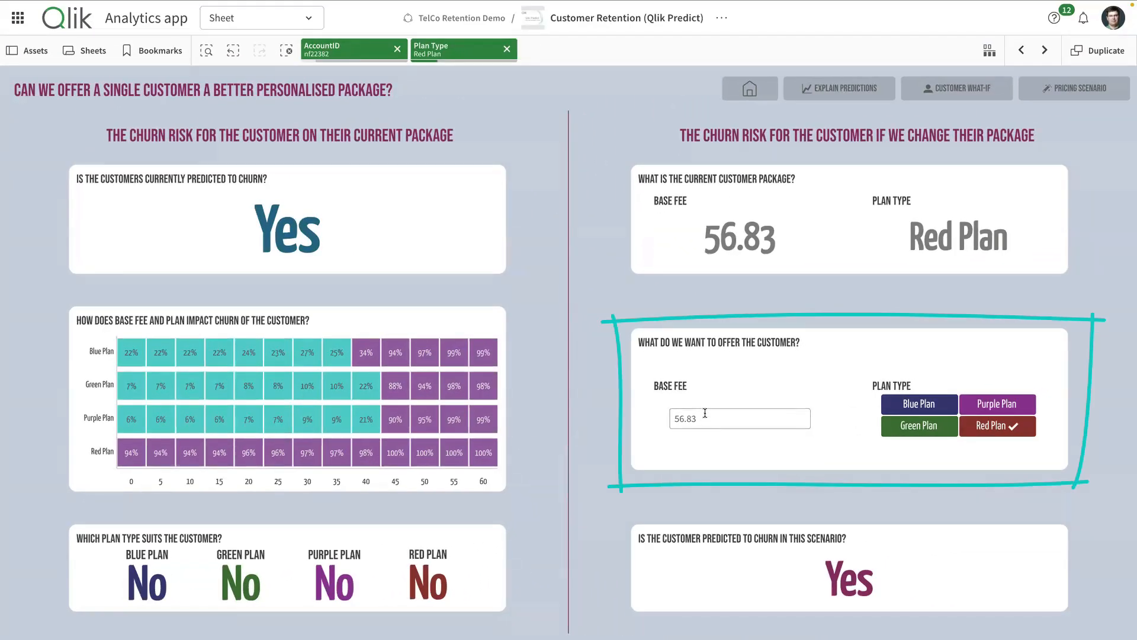
left_click(703, 419)
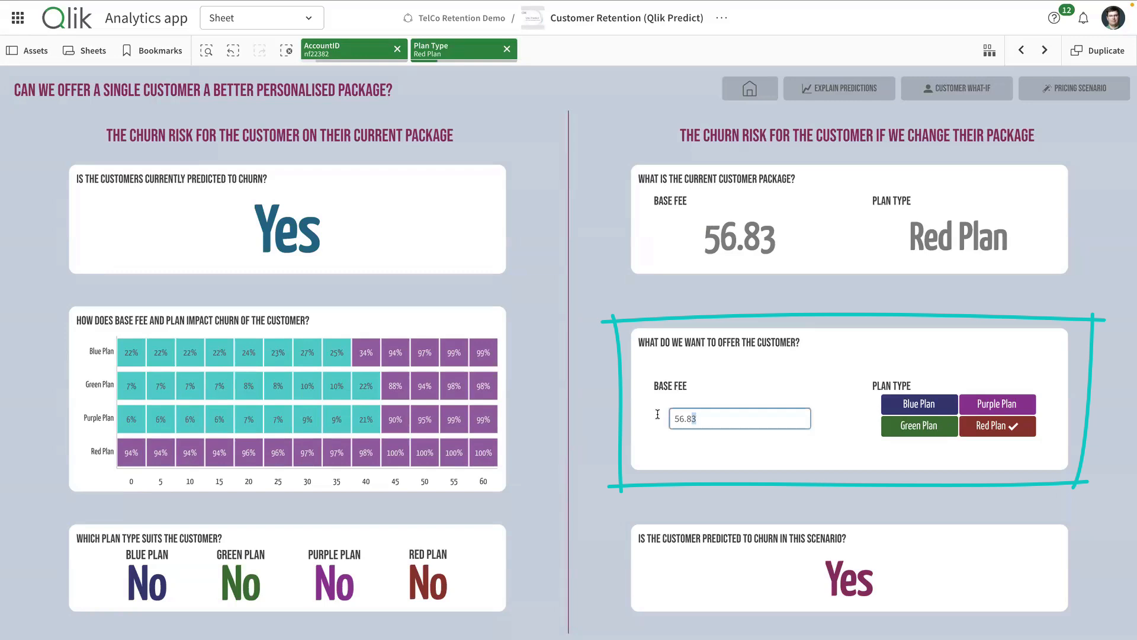
left_click_drag(658, 414, 664, 416)
type("38")
key("Return")
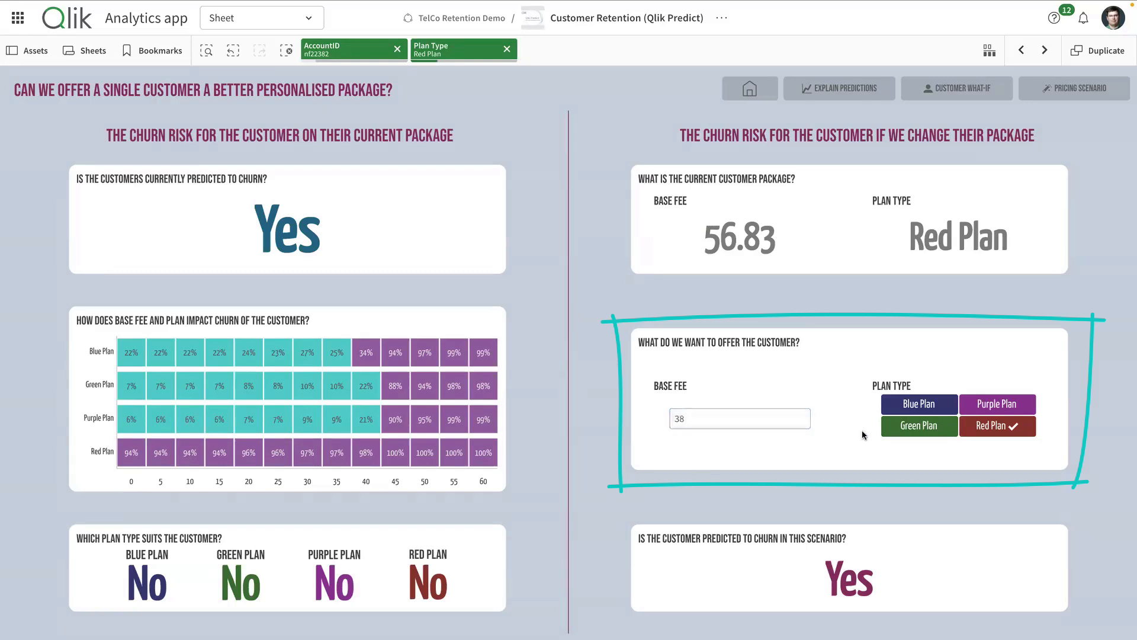
Test the Green Plan as the customer's offered plan type and switch the offer to the Purple Plan.
left_click(922, 428)
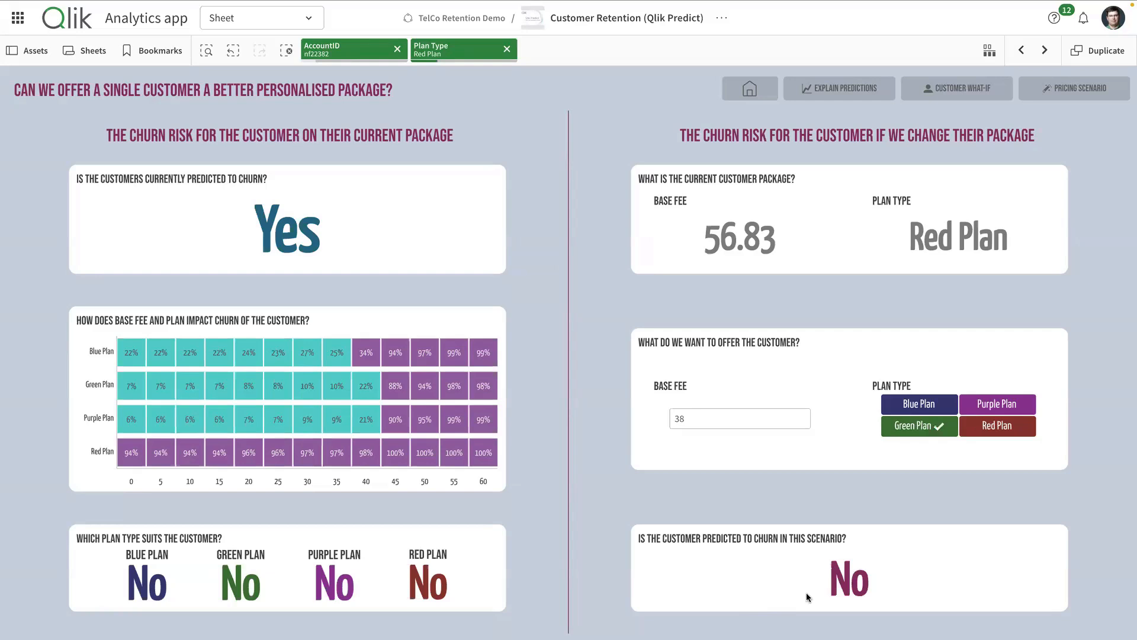
left_click(1000, 412)
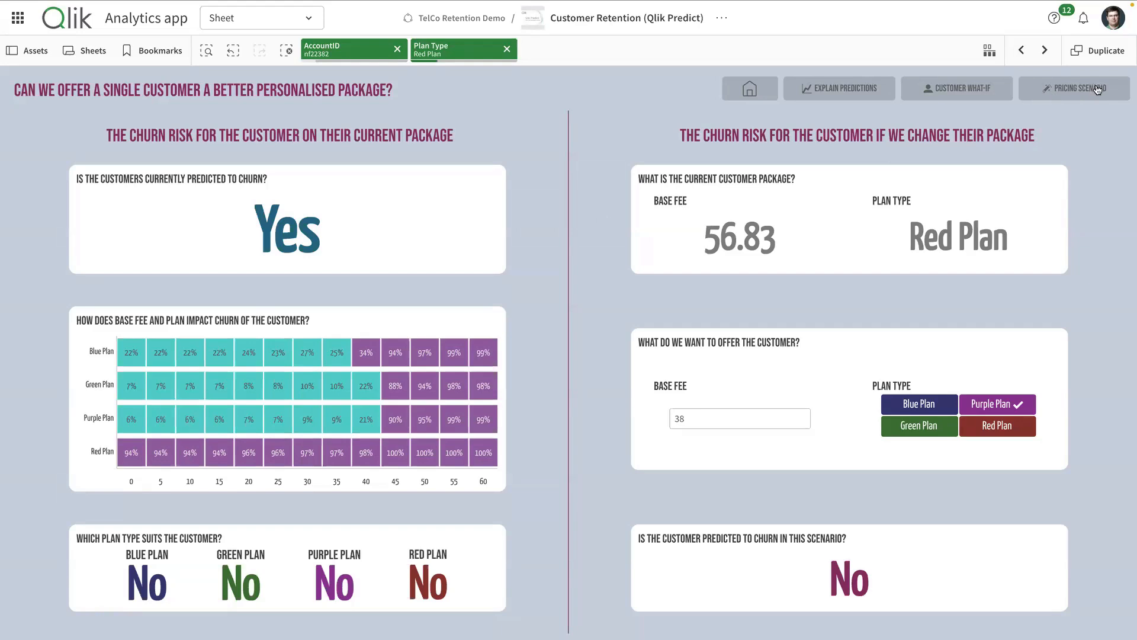
In the Pricing Scenario sheet, increase everyone's base fee by 4% and move Red Plan customers to the Purple Plan.
left_click(1051, 93)
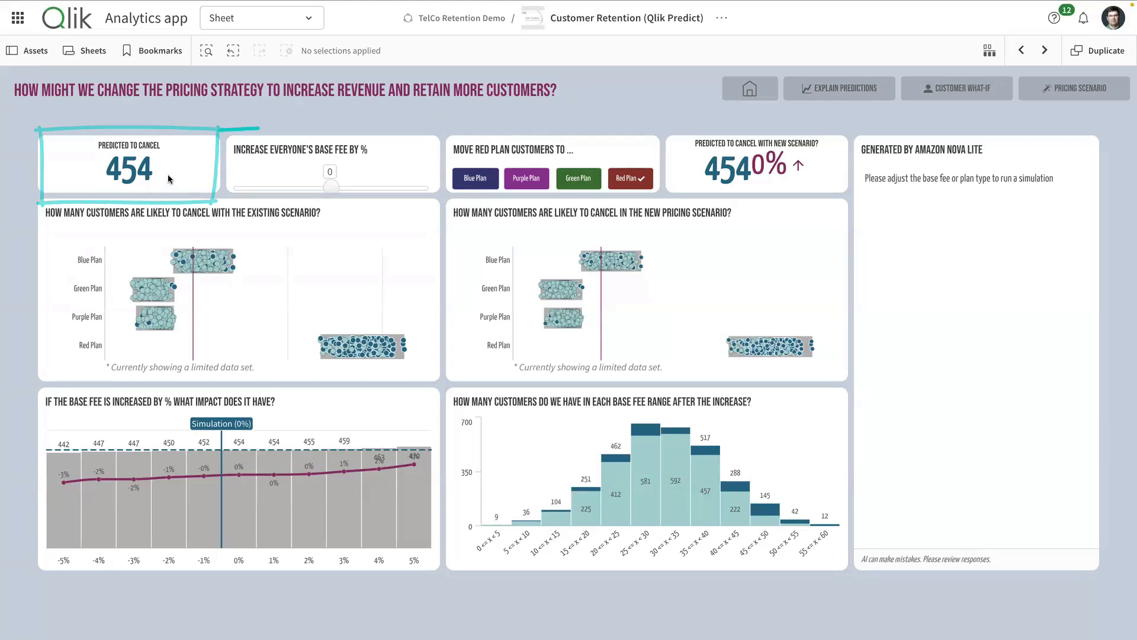
left_click_drag(332, 188, 364, 188)
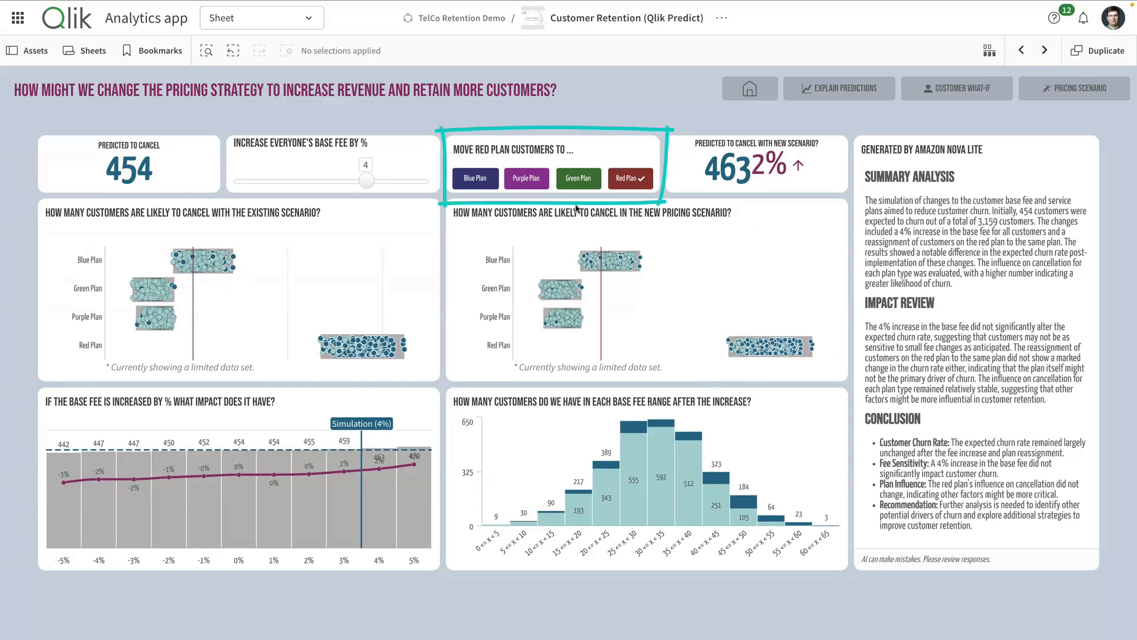
left_click(527, 180)
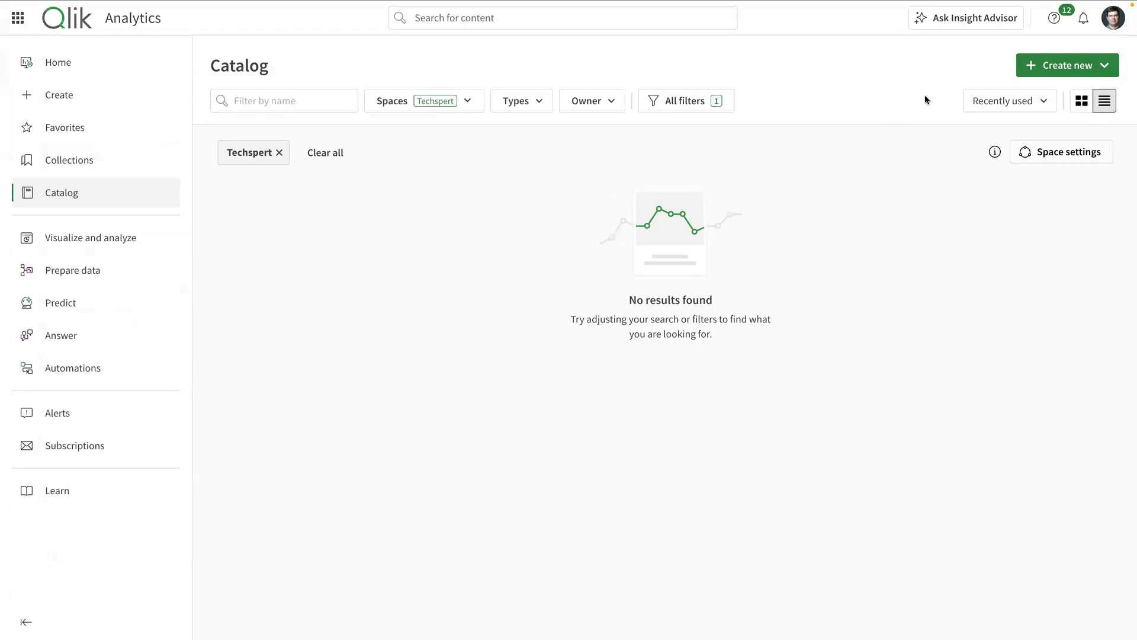
Create an ML experiment named Cancellations in the Techspert space.
left_click(1084, 72)
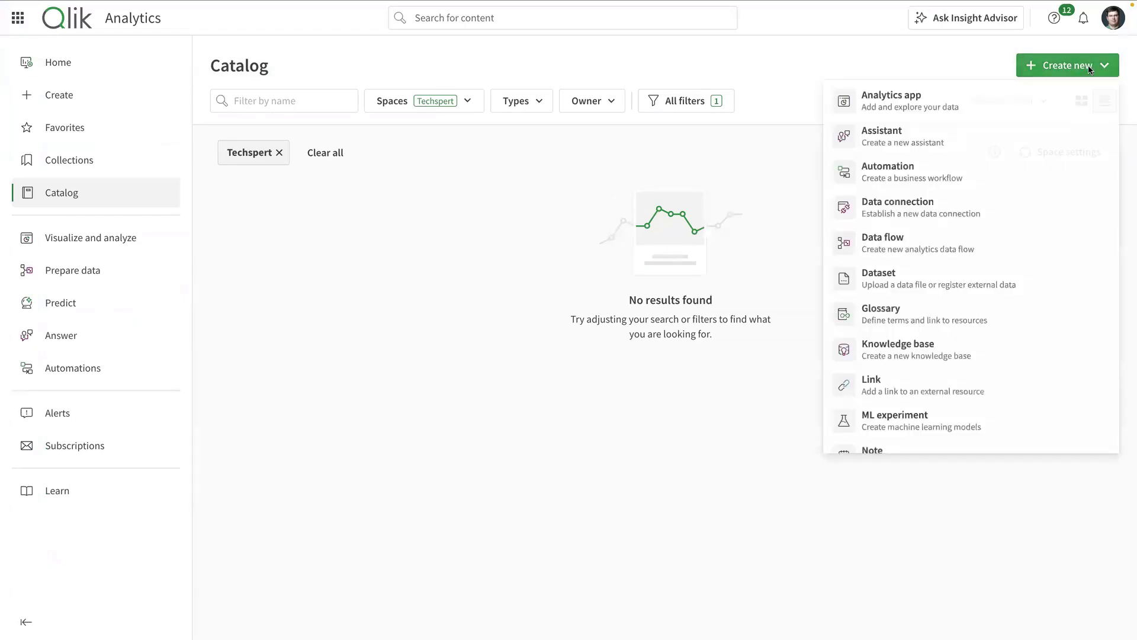
scroll(924, 396, "down", 1)
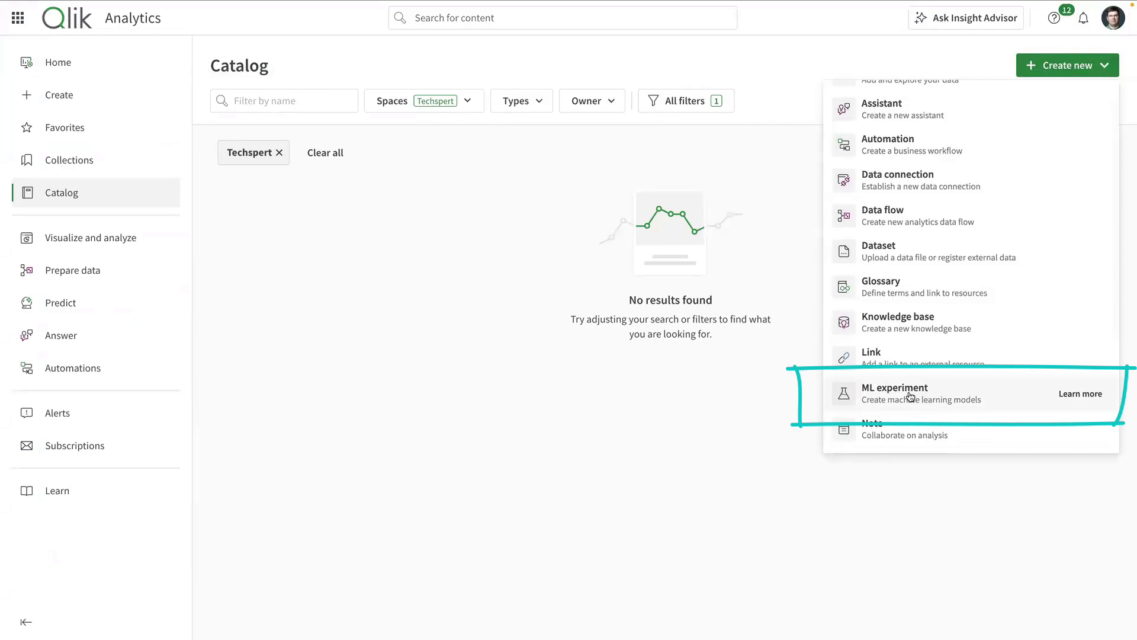
left_click(911, 396)
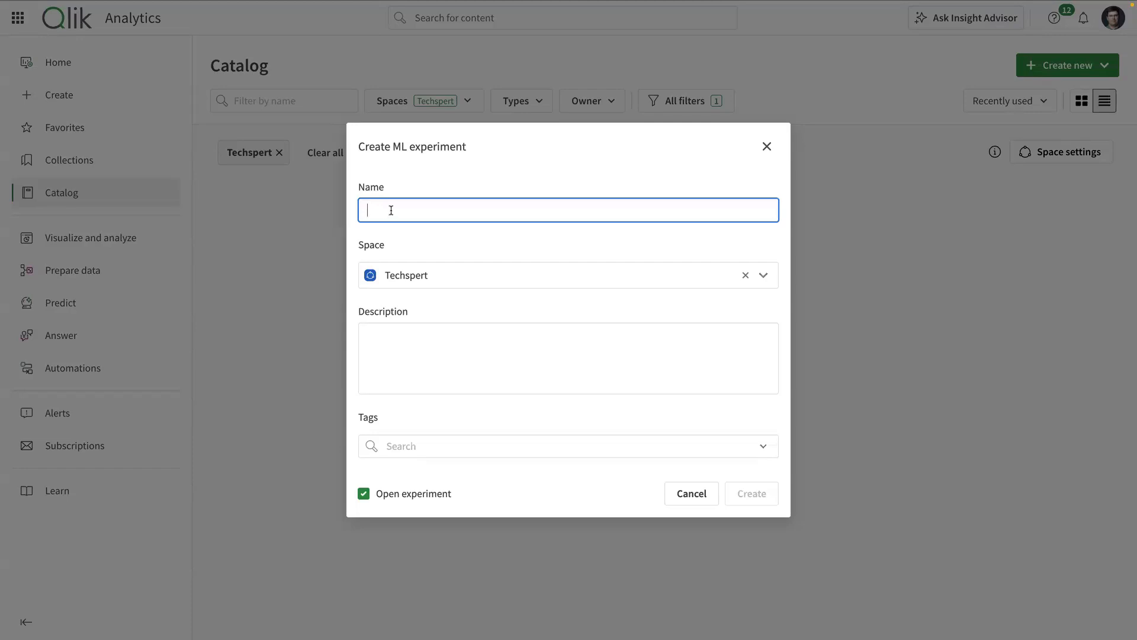
type("Cancellations")
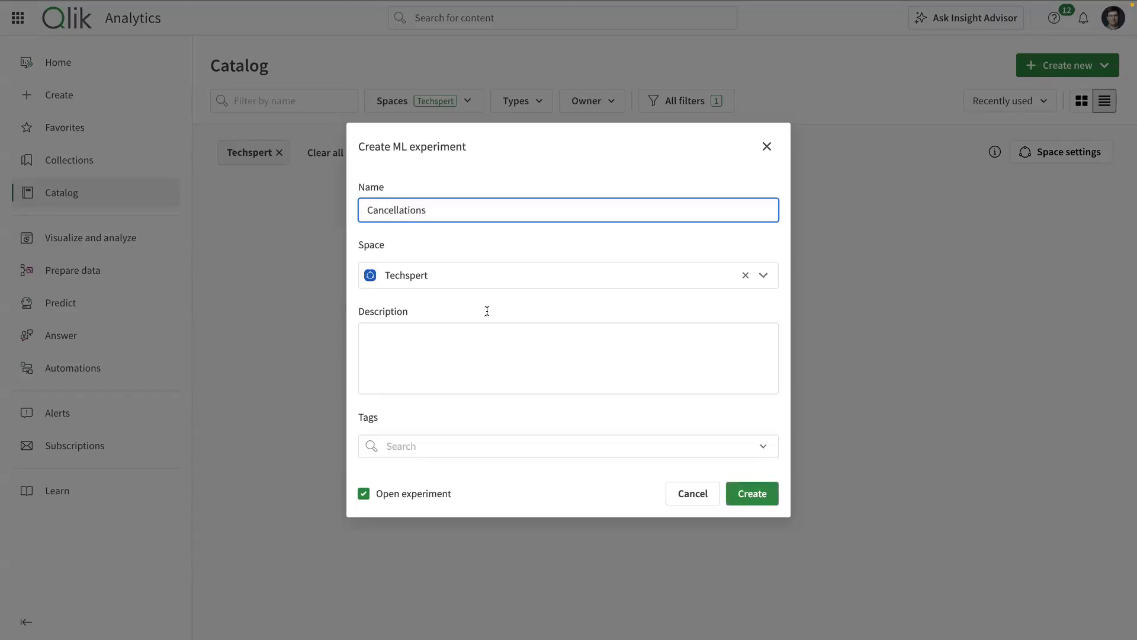
left_click(760, 498)
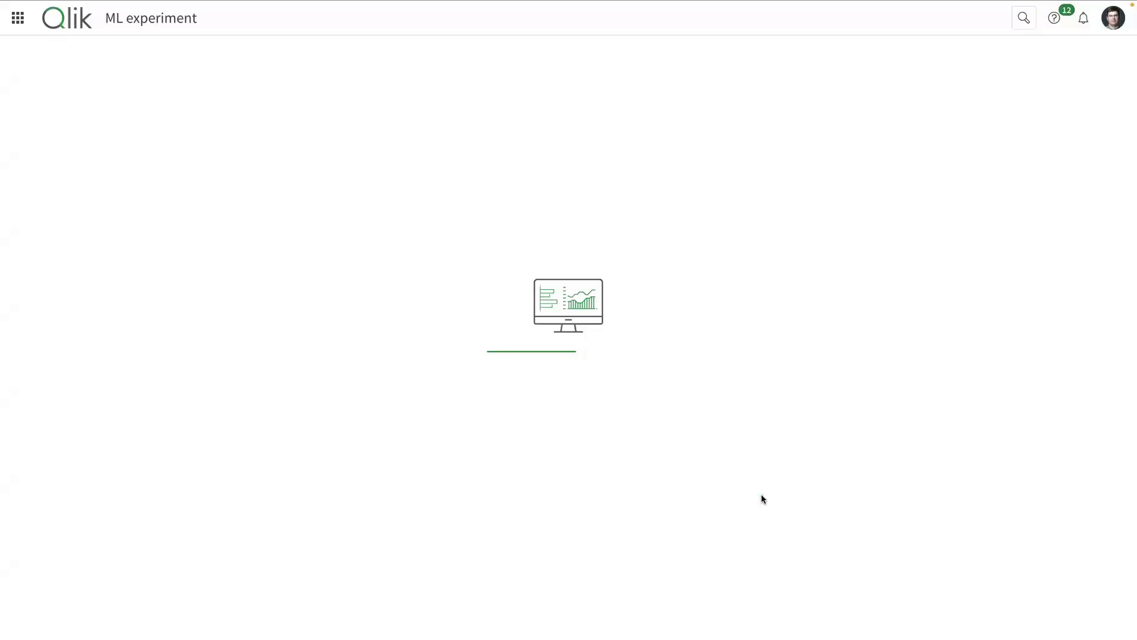
Search the datasets for "telco" and choose TelCo_Churn_Simple.parquet as the experiment's training data.
left_click(89, 95)
type("telco")
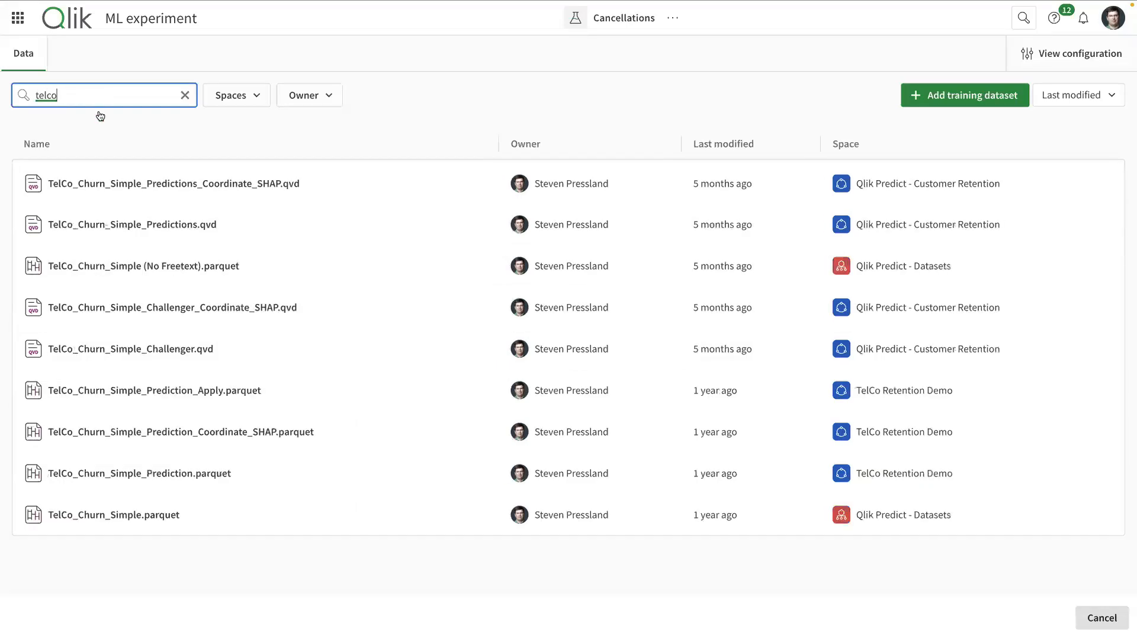
left_click(100, 515)
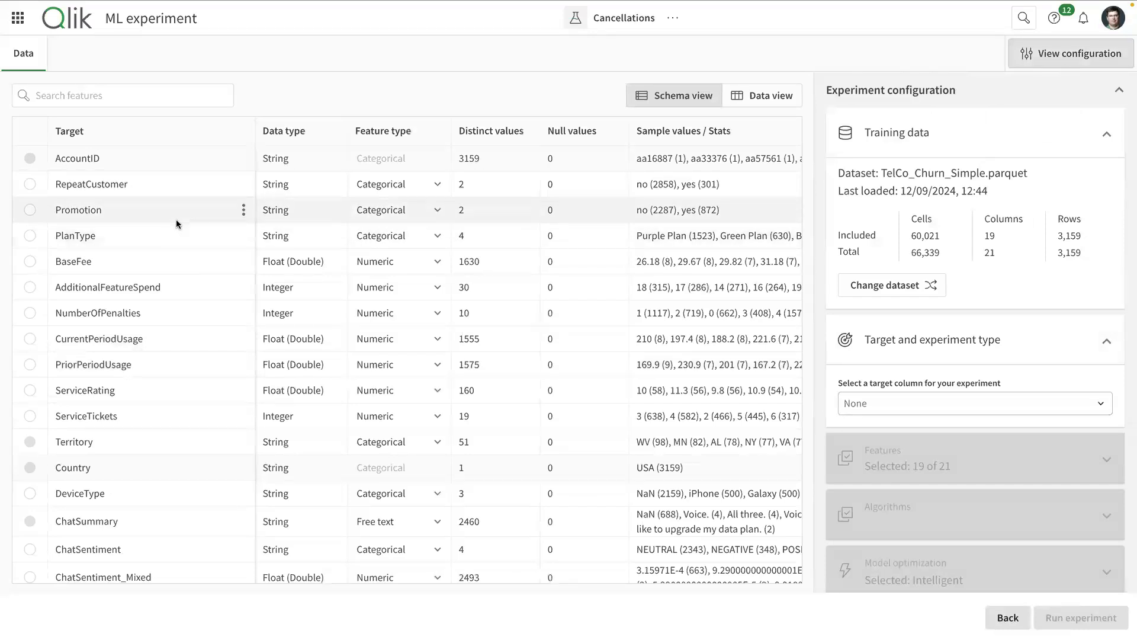
Set the Churned column as the experiment's target.
scroll(178, 294, "down", 3)
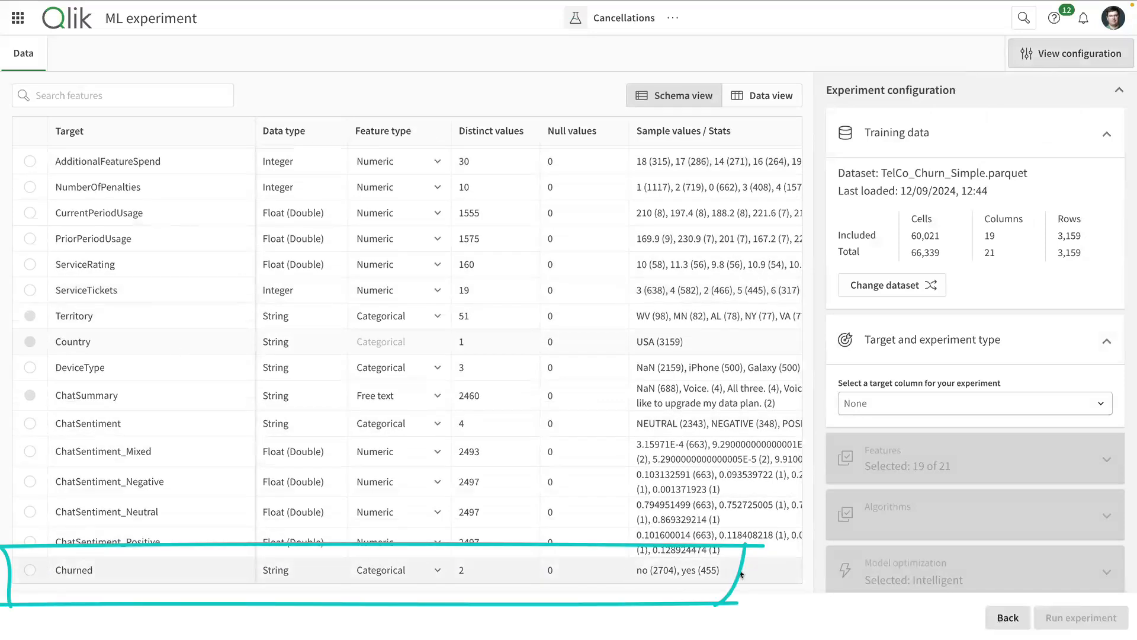
left_click(30, 569)
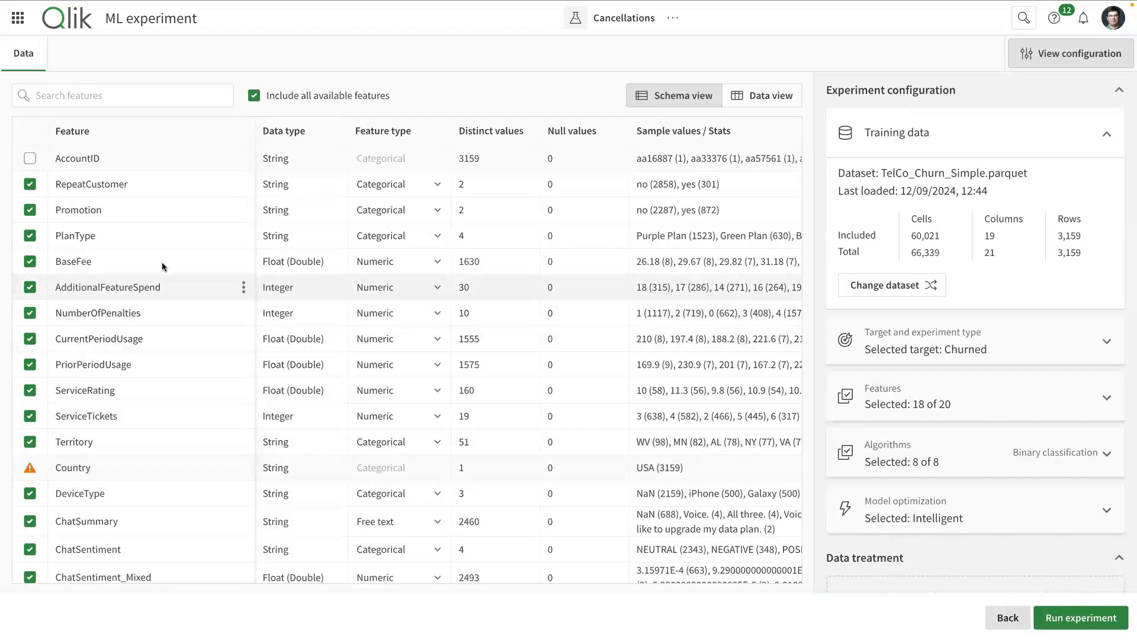
Exclude the ChatSummary feature from the experiment and review the remaining features' sample values and insights.
scroll(187, 237, "down", 3)
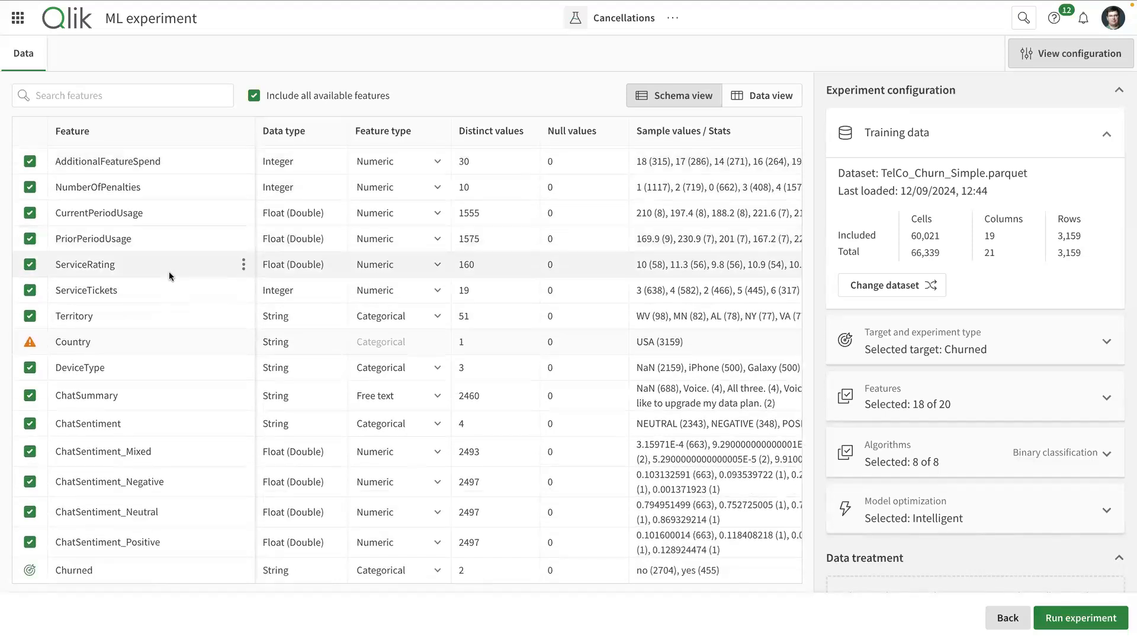
left_click(31, 397)
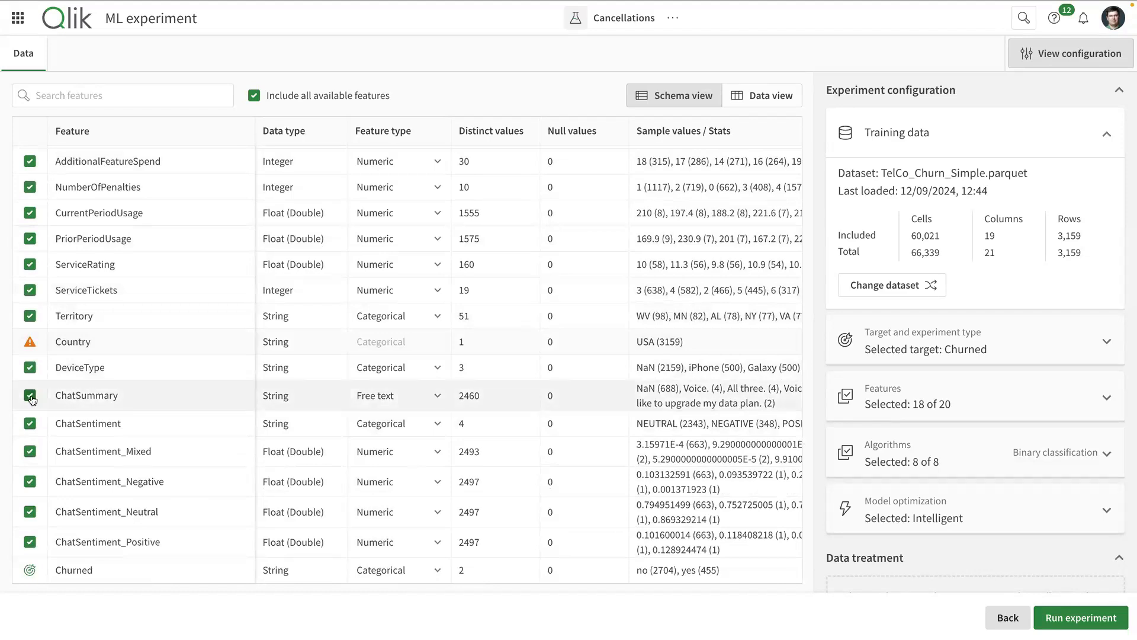
scroll(154, 353, "up", 3)
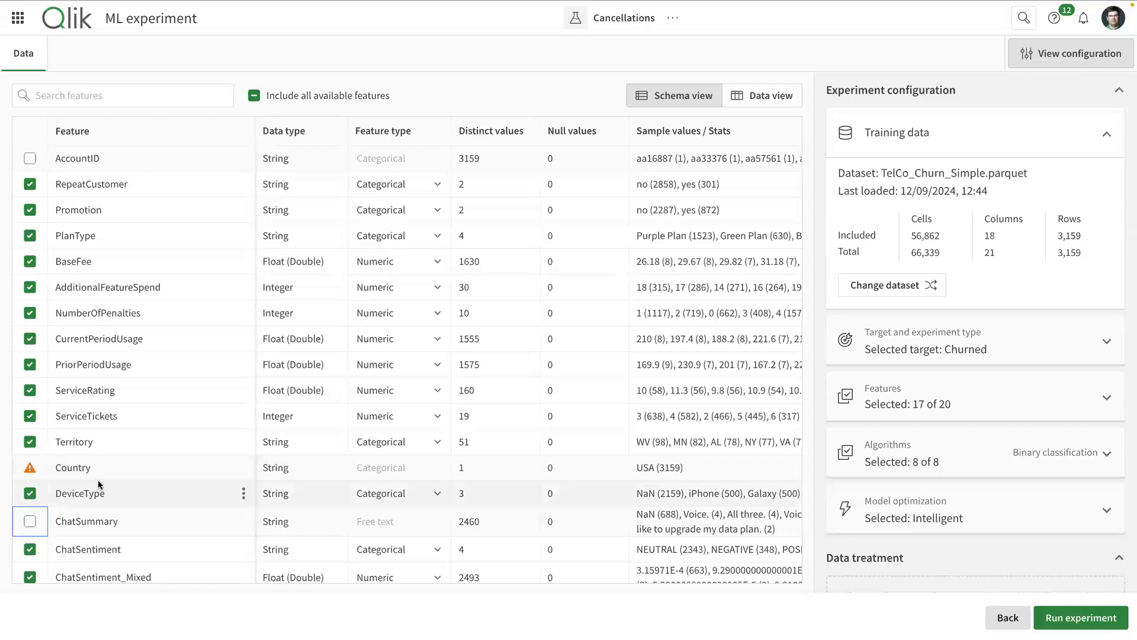
scroll(99, 484, "down", 2)
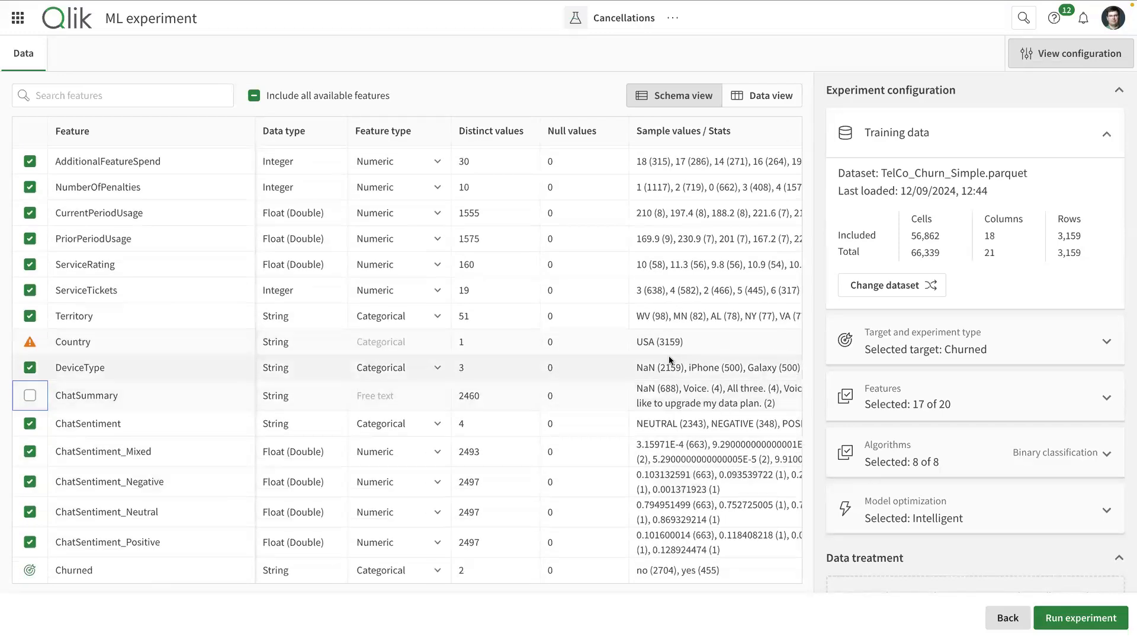
scroll(507, 355, "right", 5)
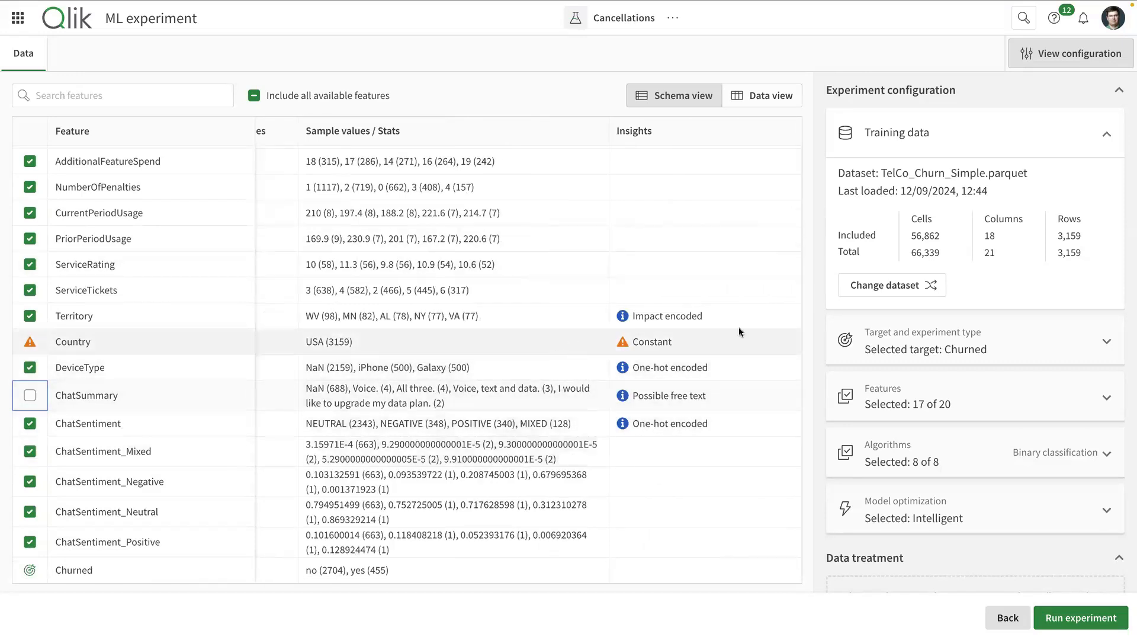
Review the binary classification algorithms included in the experiment and open the model optimization settings.
left_click(957, 461)
scroll(956, 457, "down", 4)
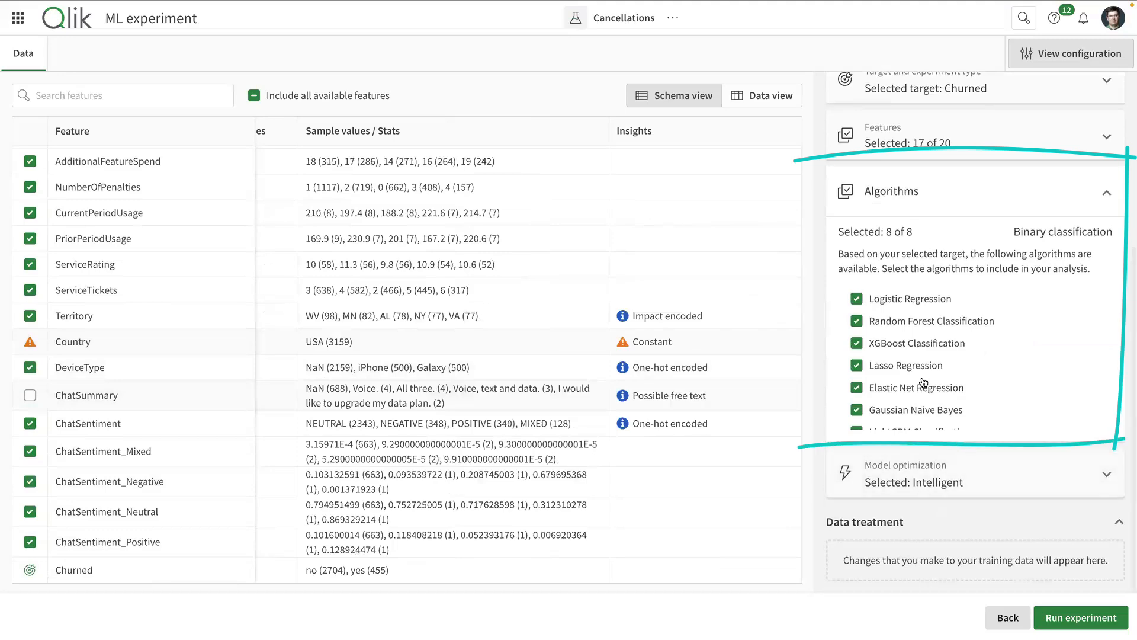
scroll(926, 379, "down", 1)
scroll(925, 379, "down", 1)
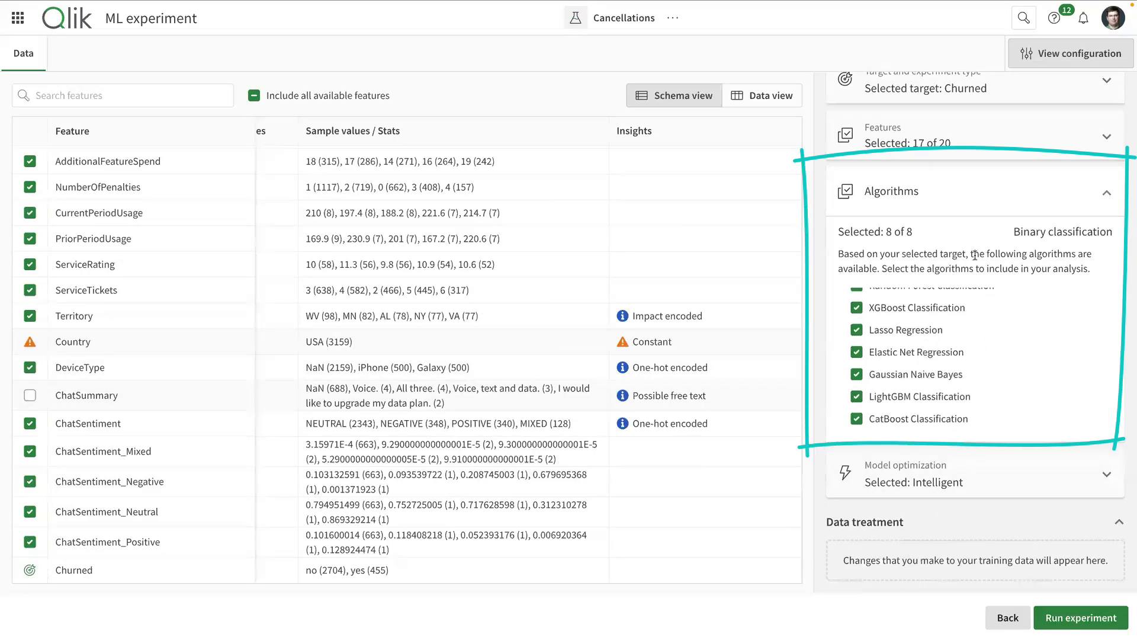
left_click(971, 198)
left_click(952, 475)
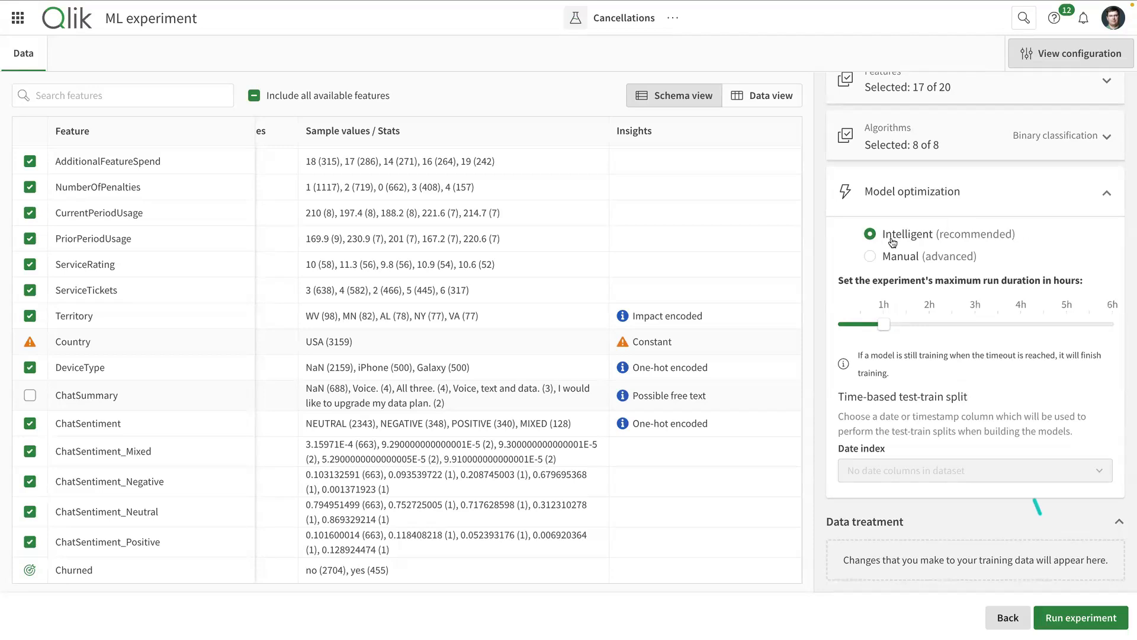
Run the Cancellations experiment and examine the best model's training summary, permutation importance and SHAP importance.
left_click(1096, 620)
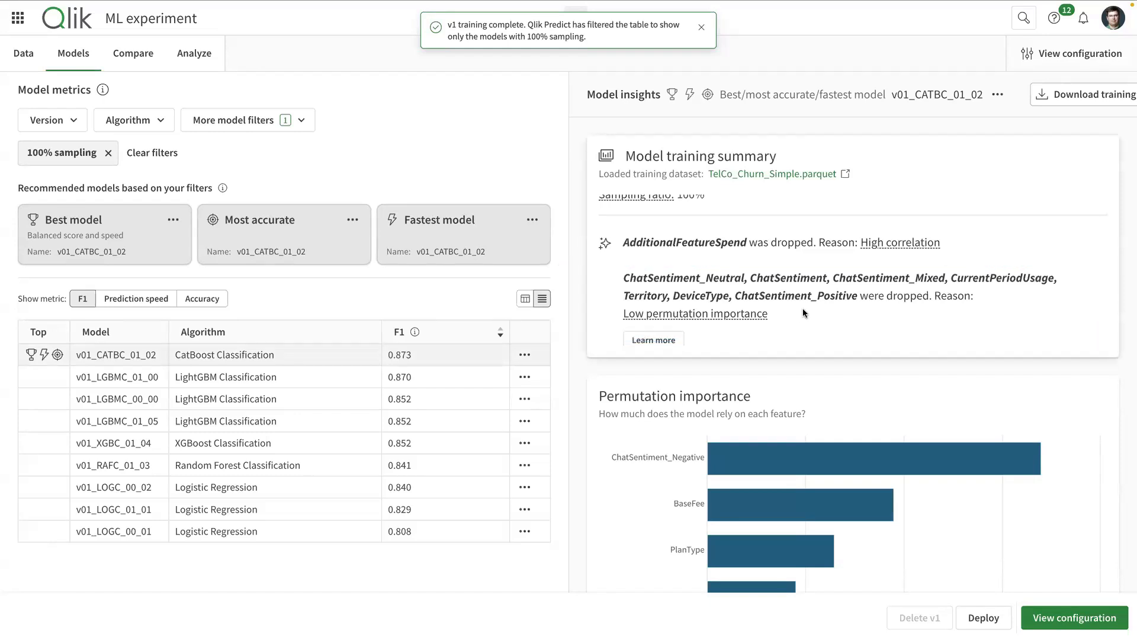
scroll(802, 310, "down", 1)
scroll(801, 307, "down", 3)
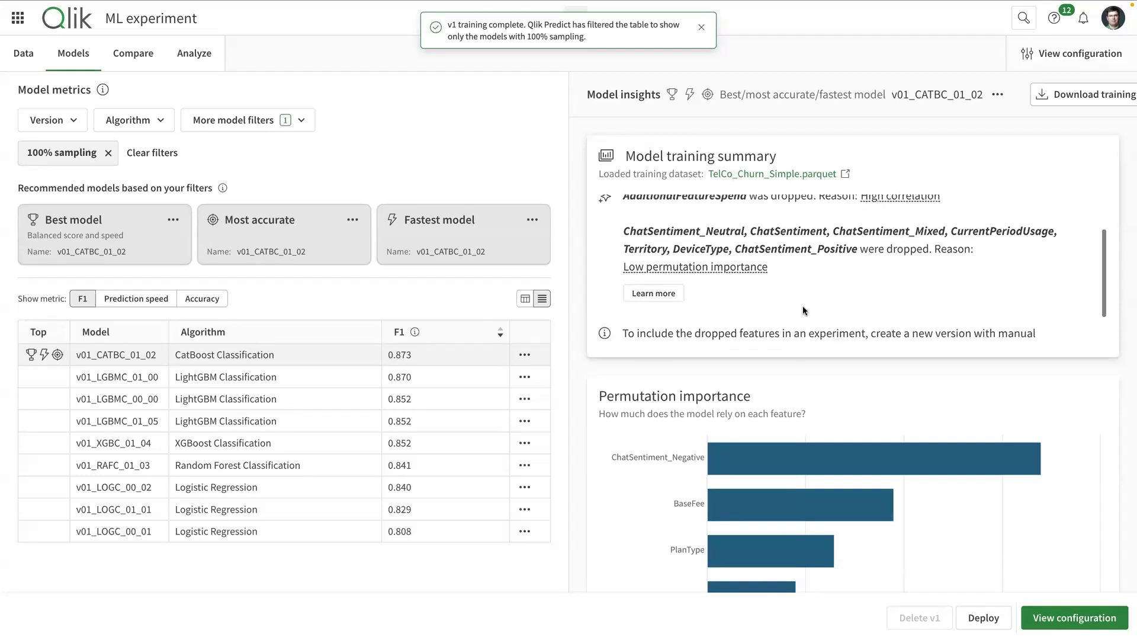
scroll(656, 418, "down", 2)
scroll(622, 403, "down", 2)
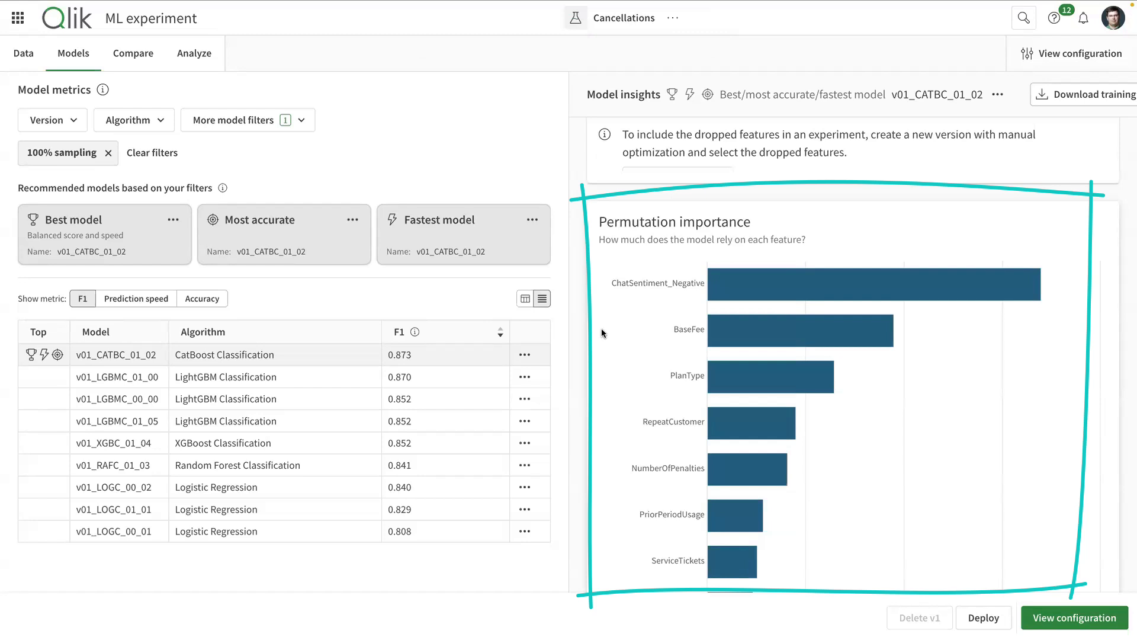
scroll(604, 323, "down", 2)
scroll(608, 322, "down", 5)
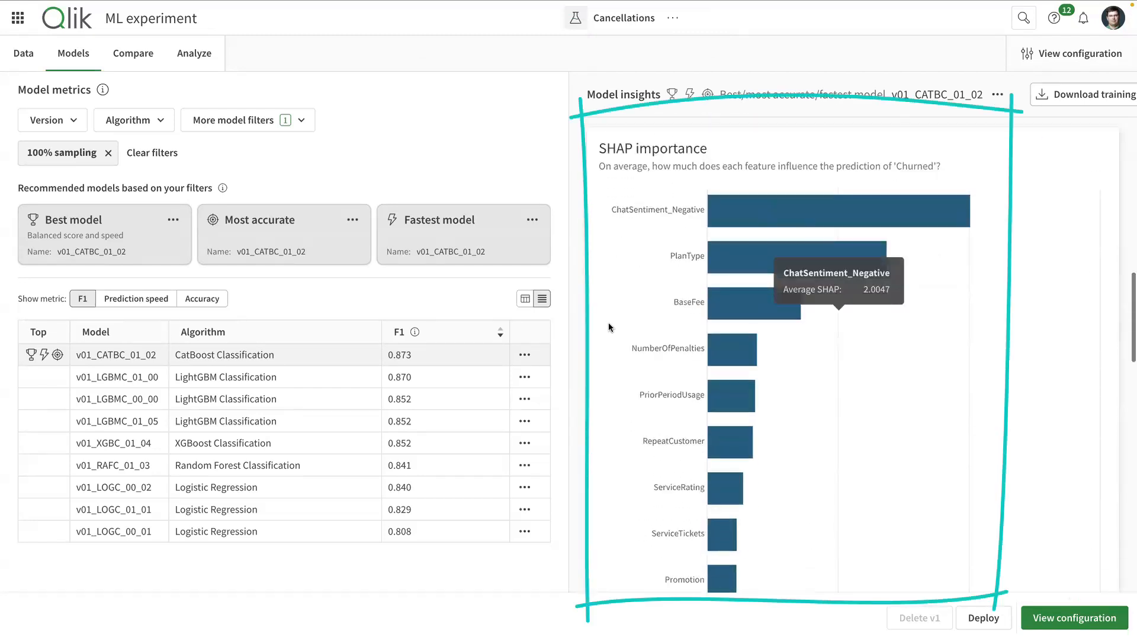
scroll(609, 327, "down", 1)
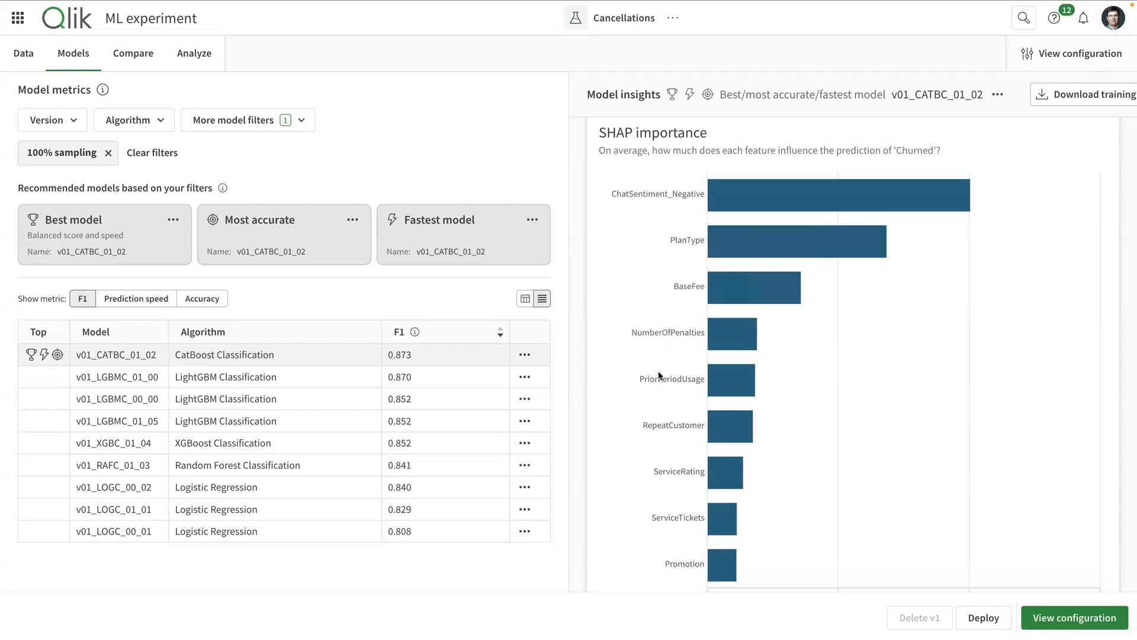
scroll(656, 372, "down", 1)
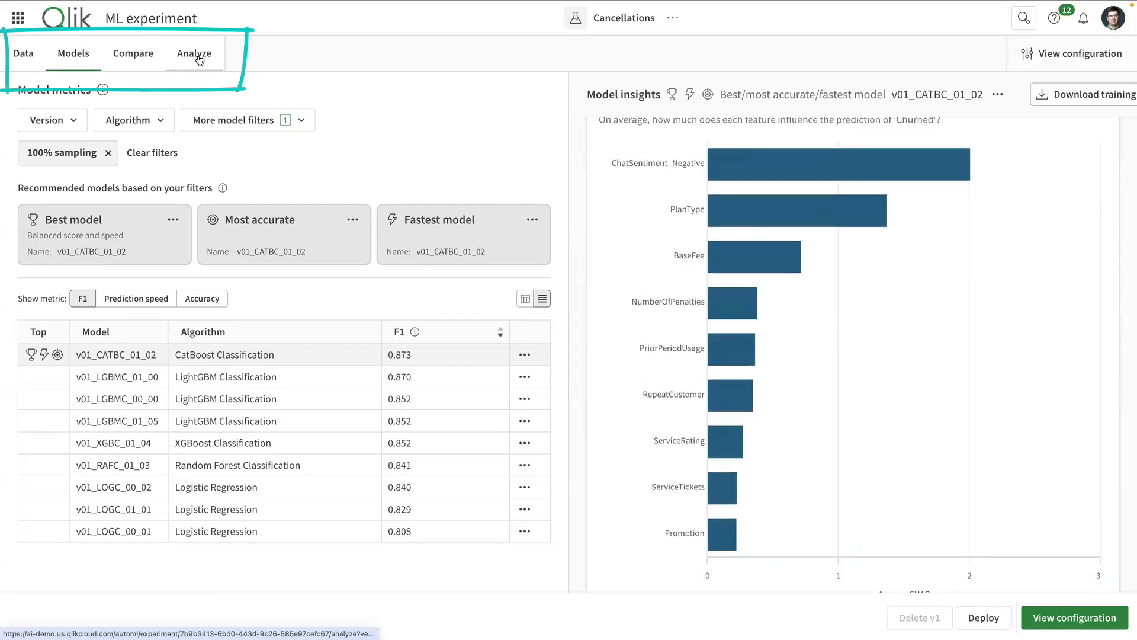
Analyze model v01_CATBC_01_02 by filtering its SHAP impact to PlanType and viewing the impact distributions for PlanType and BaseFee.
left_click(196, 55)
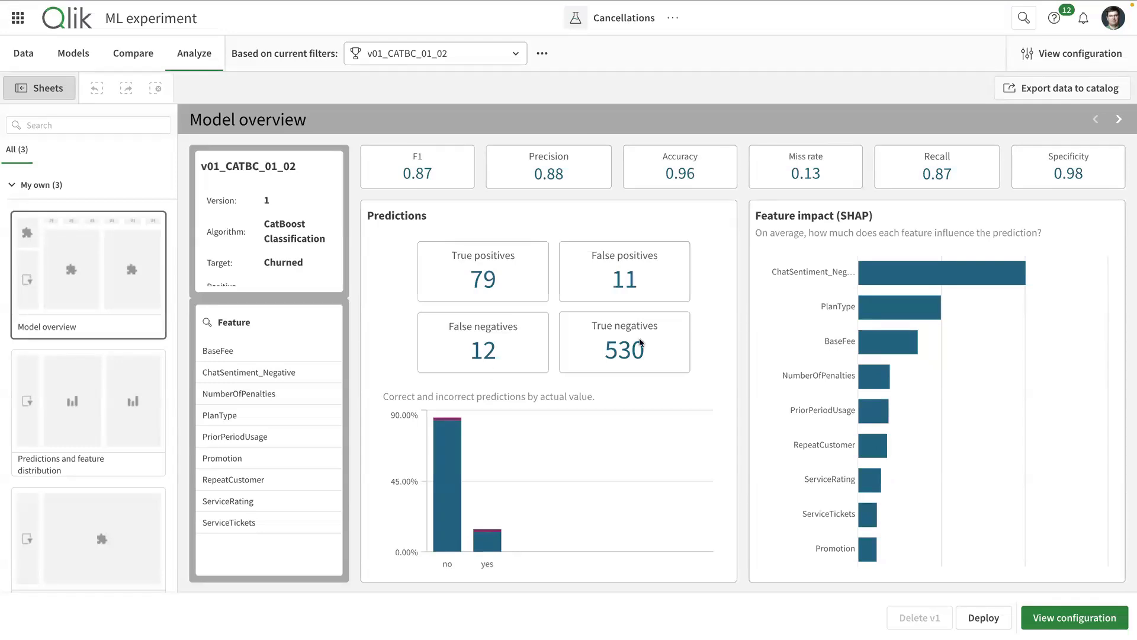
mouse_move(880, 313)
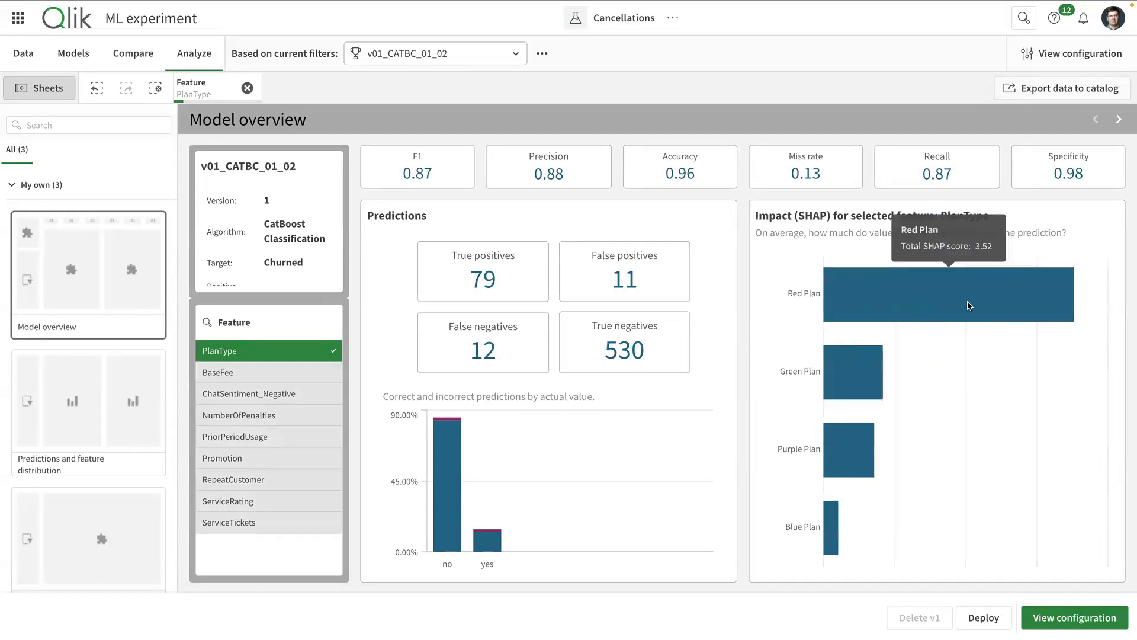
left_click(92, 533)
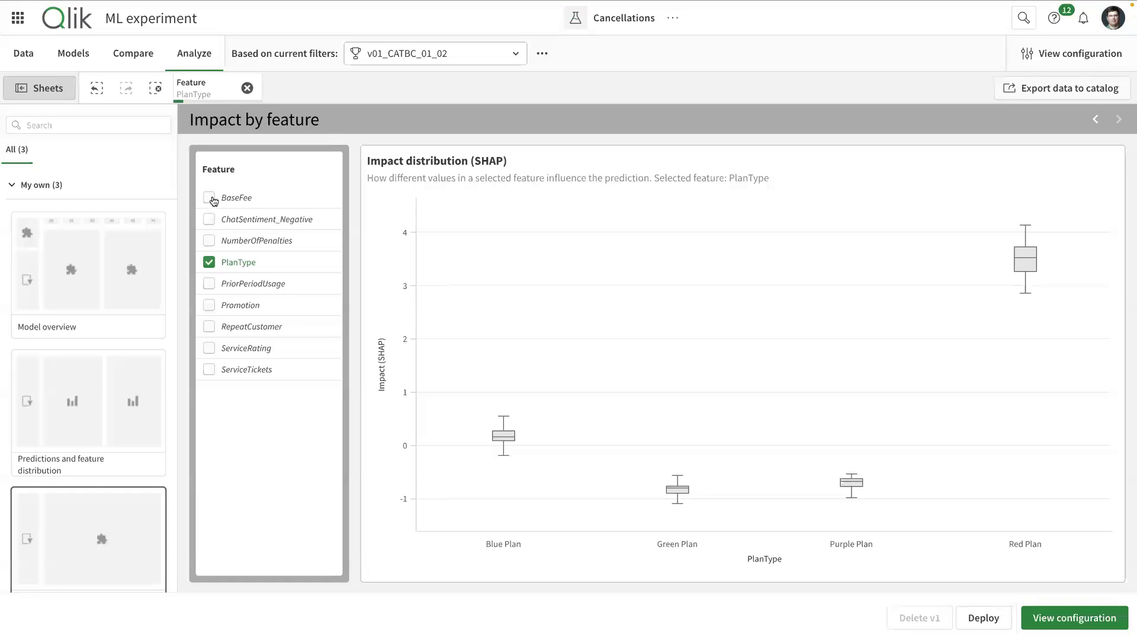
left_click(211, 198)
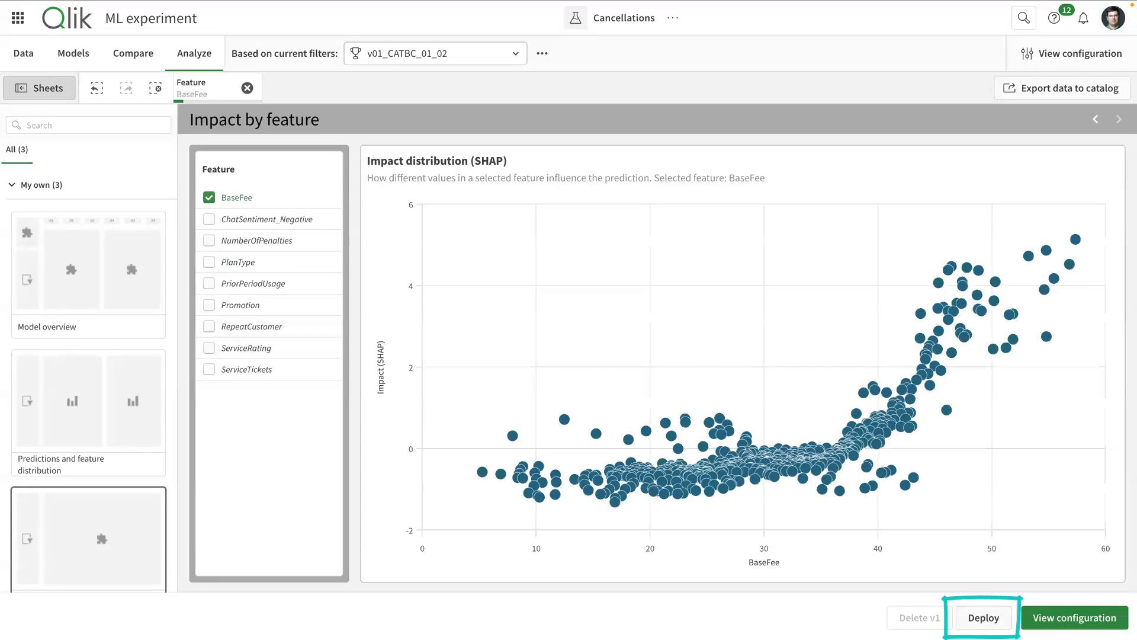
Deploy model v01_CATBC_01_02 to a new deployment named Cancellations in the Techspert space with real-time API access enabled.
left_click(983, 618)
type("Cancella")
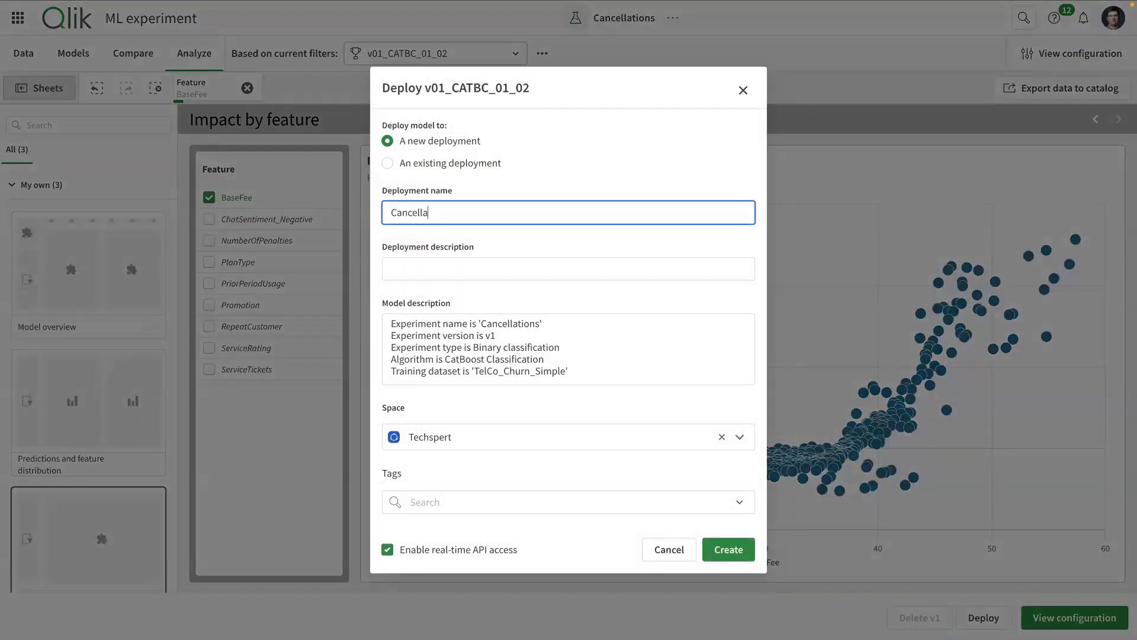
type("tions")
left_click(729, 546)
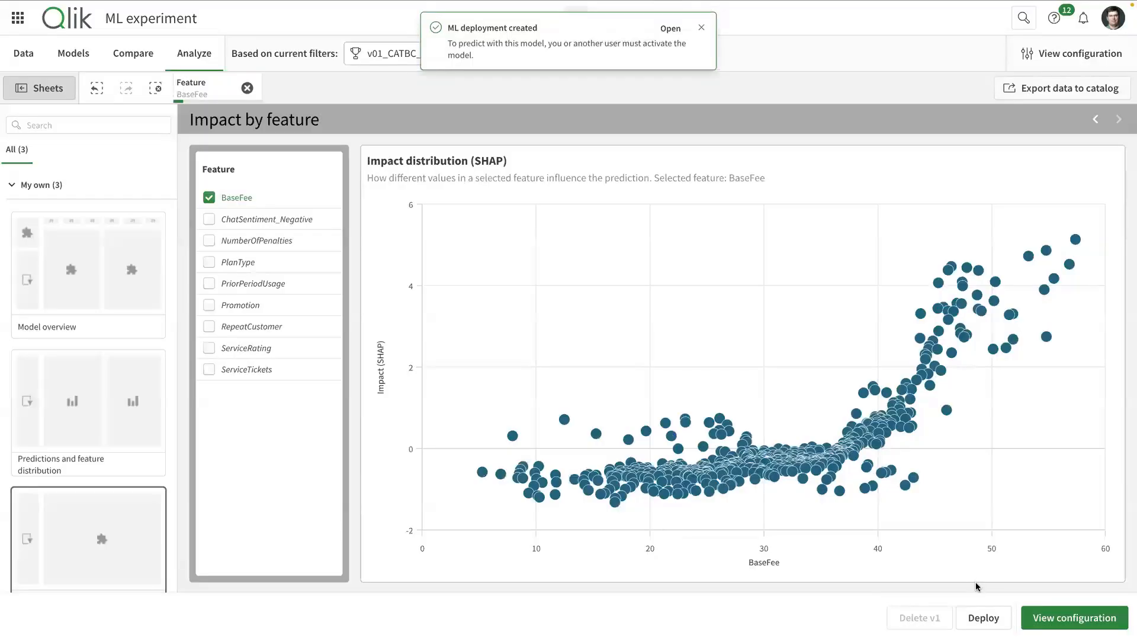
Open the Cancellations deployment and activate its model for predictions.
left_click(666, 31)
left_click(757, 372)
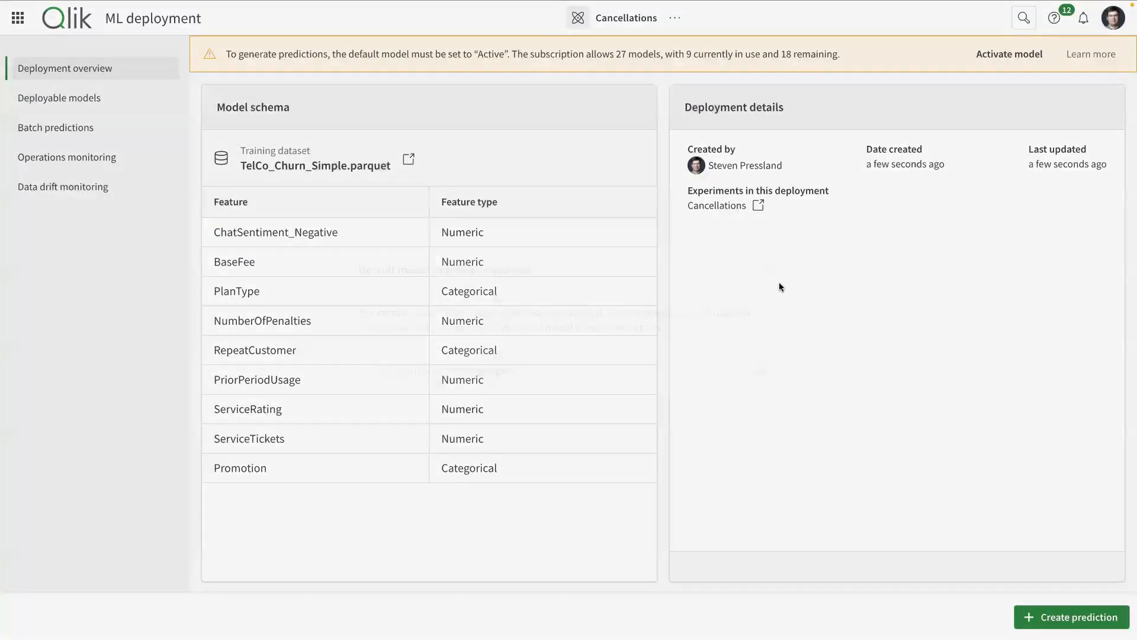
left_click(1016, 54)
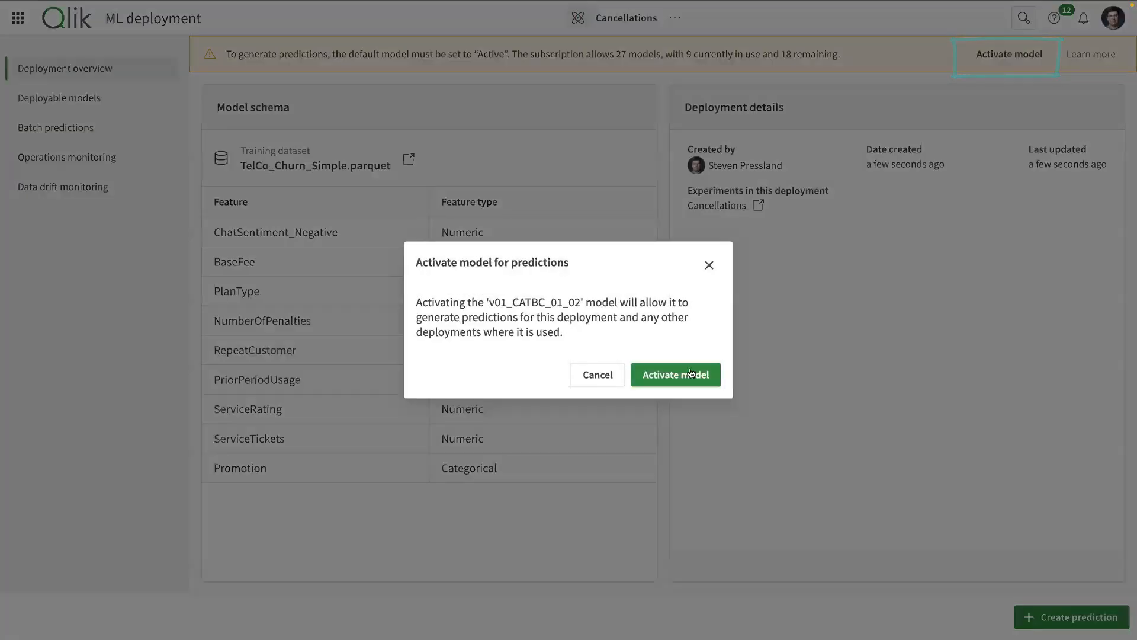
left_click(691, 372)
Create a batch prediction, searching the apply datasets for "telco" and choosing TelCo_Churn_Simple.parquet as the input.
left_click(122, 131)
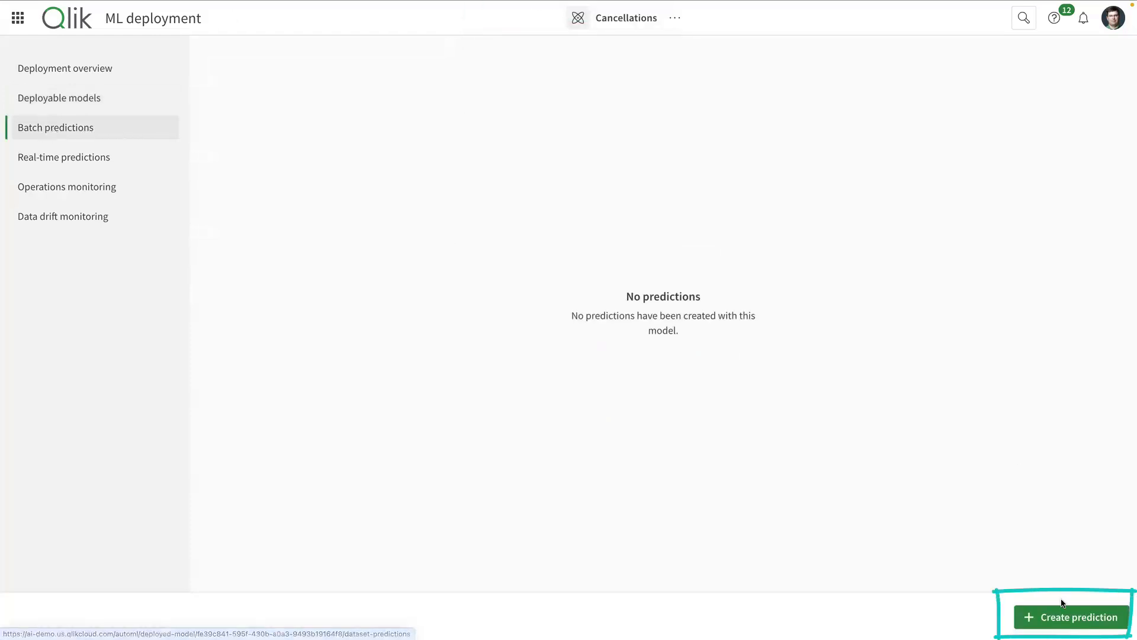
left_click(1069, 617)
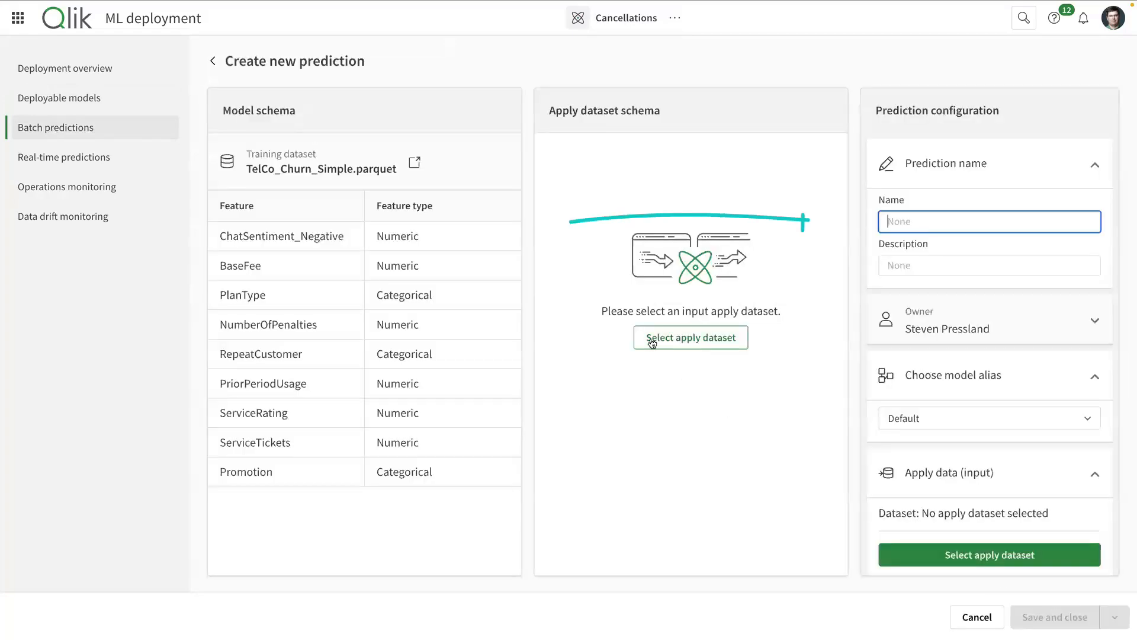
left_click(700, 342)
type("te")
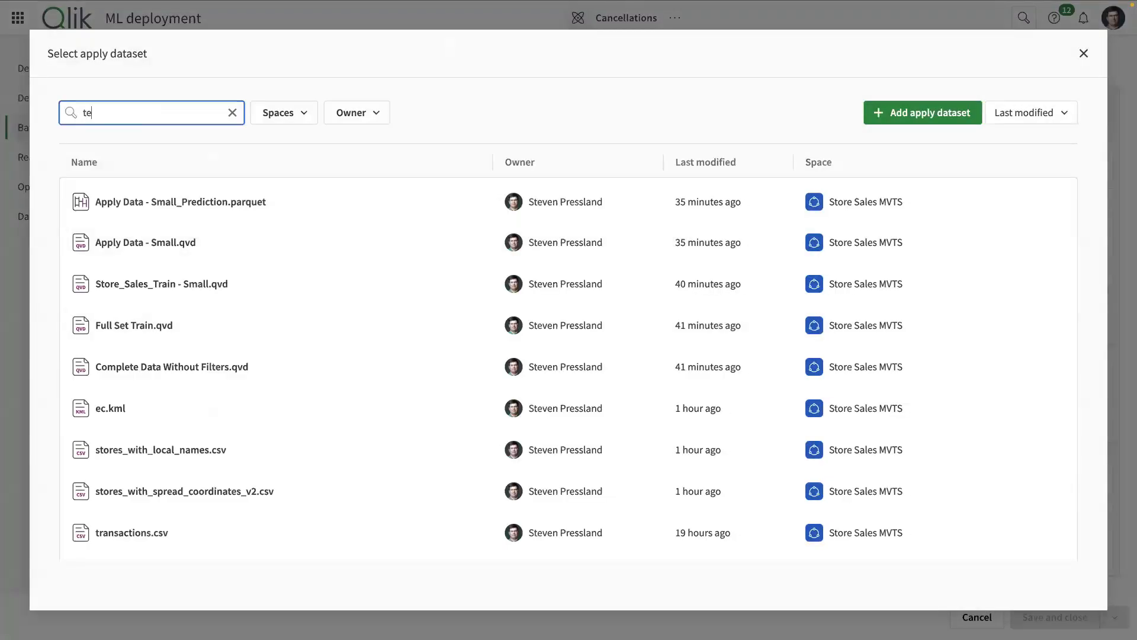
type("lco")
left_click(185, 533)
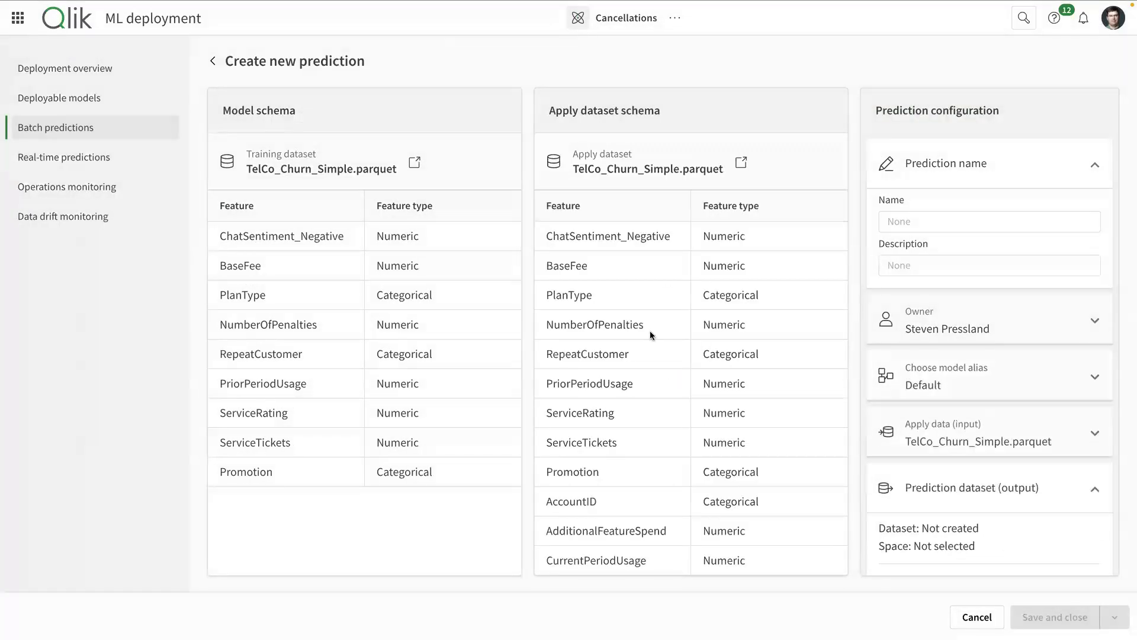
Output the predictions to TelCo_Churn_Simple_Prediction.parquet in the Techspert space with Coordinate SHAP included, and save and run the prediction.
scroll(987, 421, "down", 2)
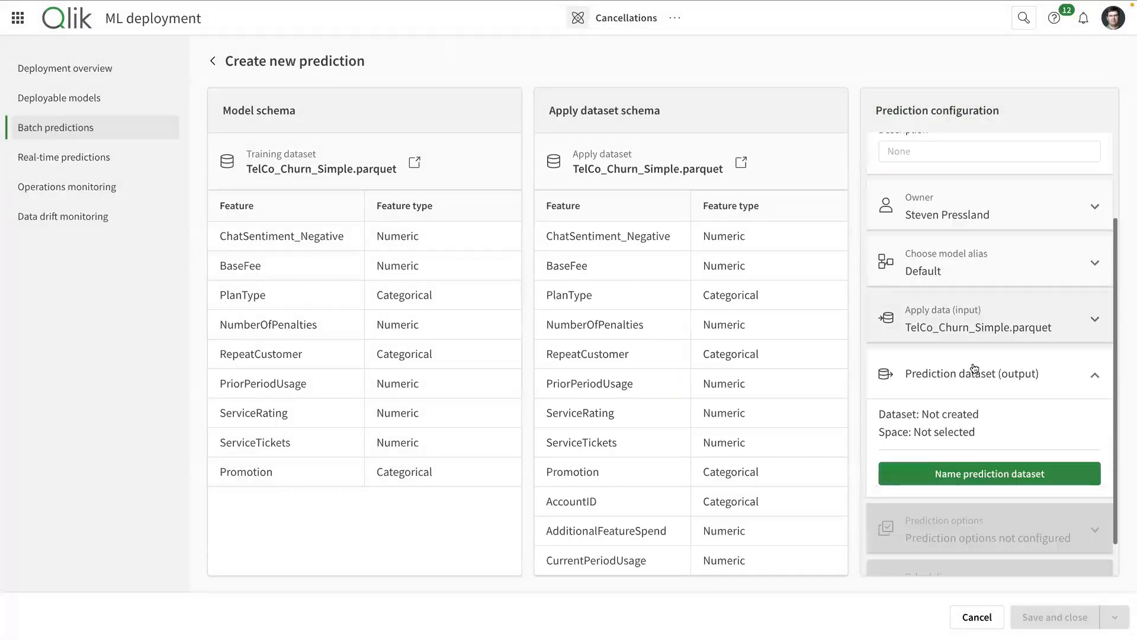
left_click(987, 473)
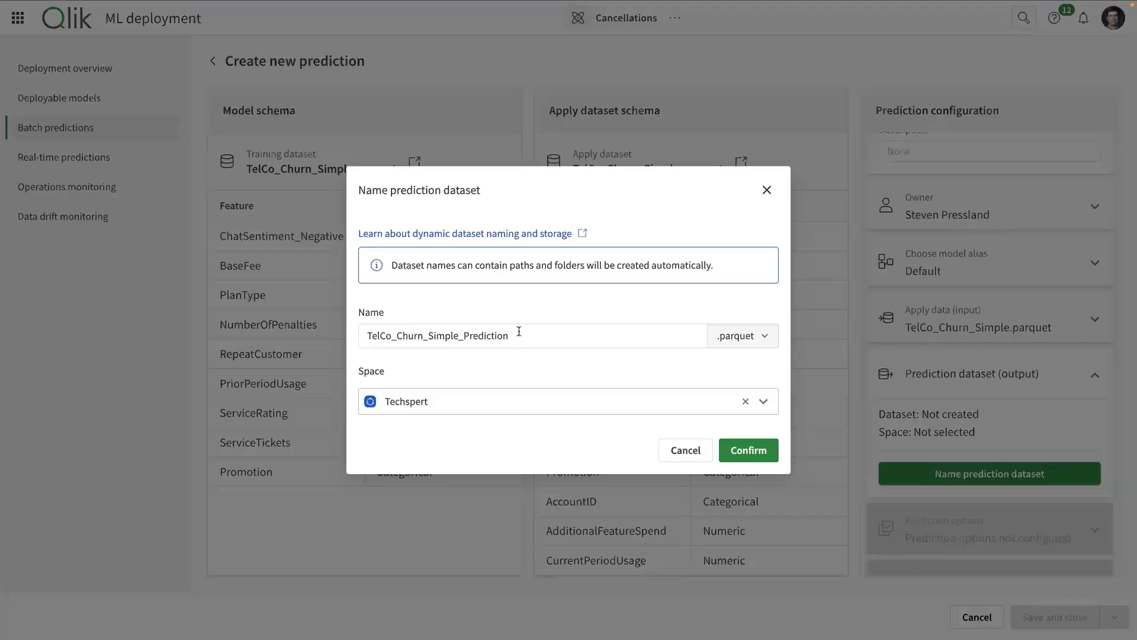
left_click(748, 450)
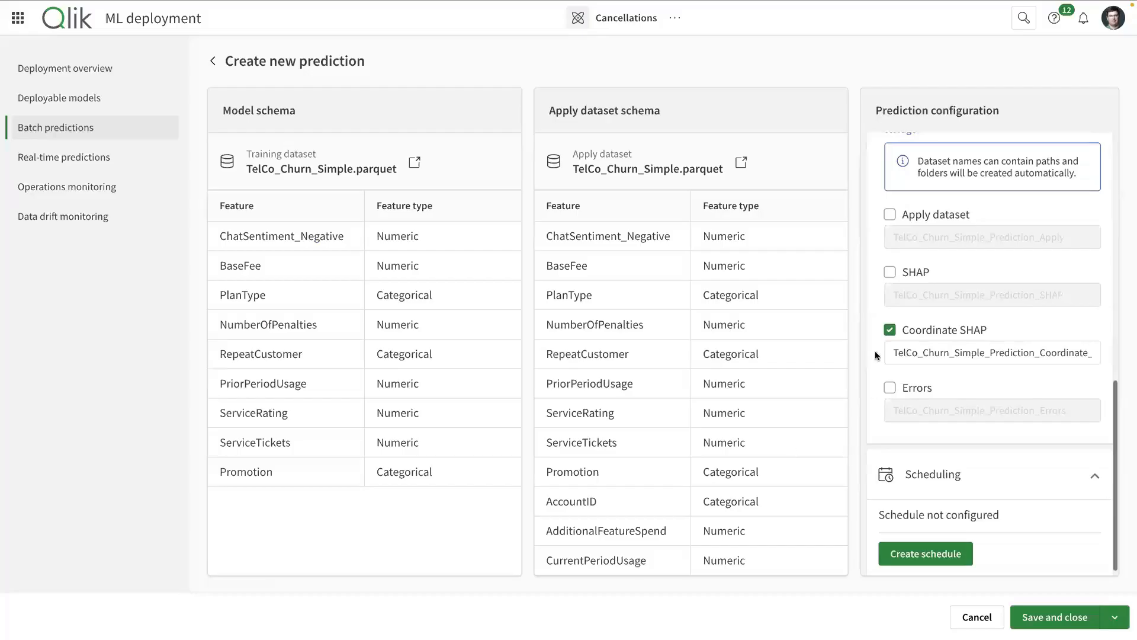
scroll(924, 476, "down", 1)
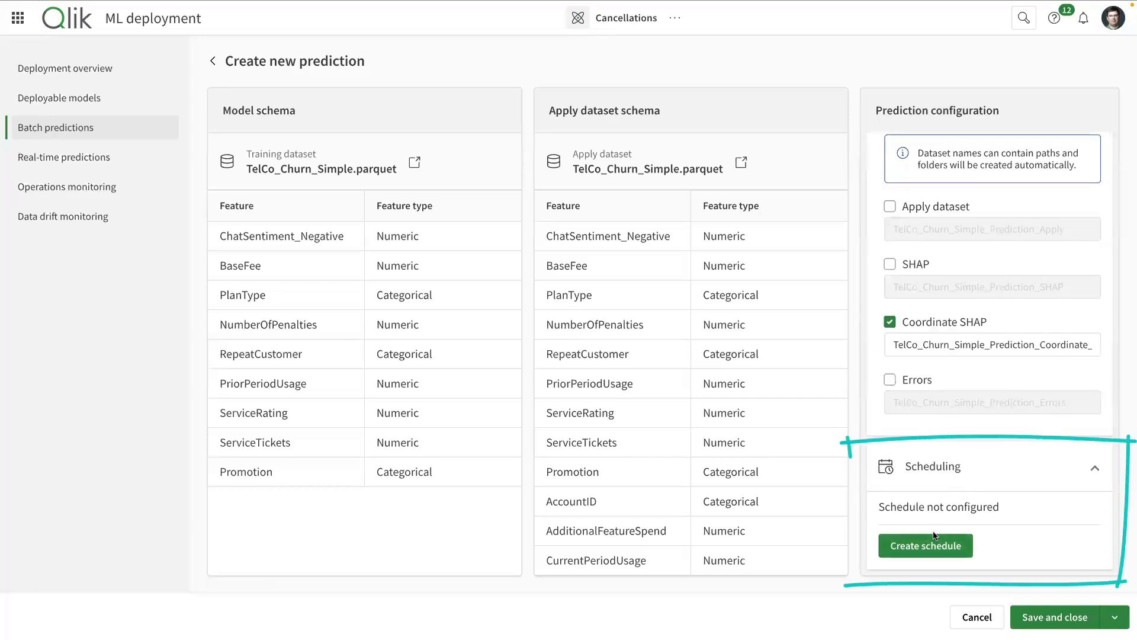
left_click(1115, 617)
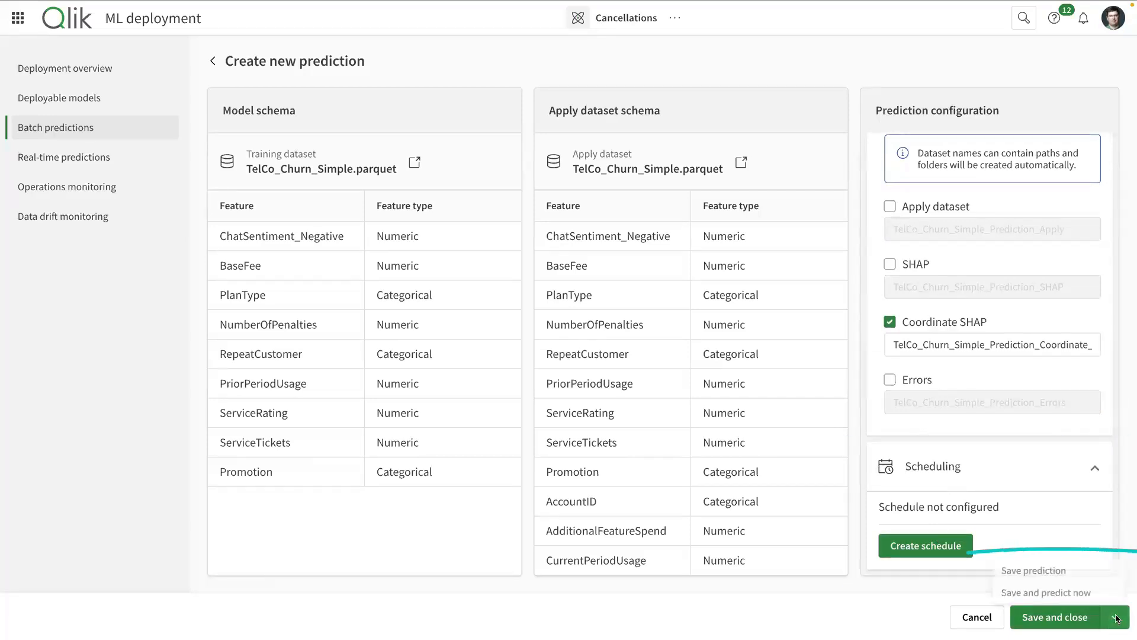
left_click(1057, 592)
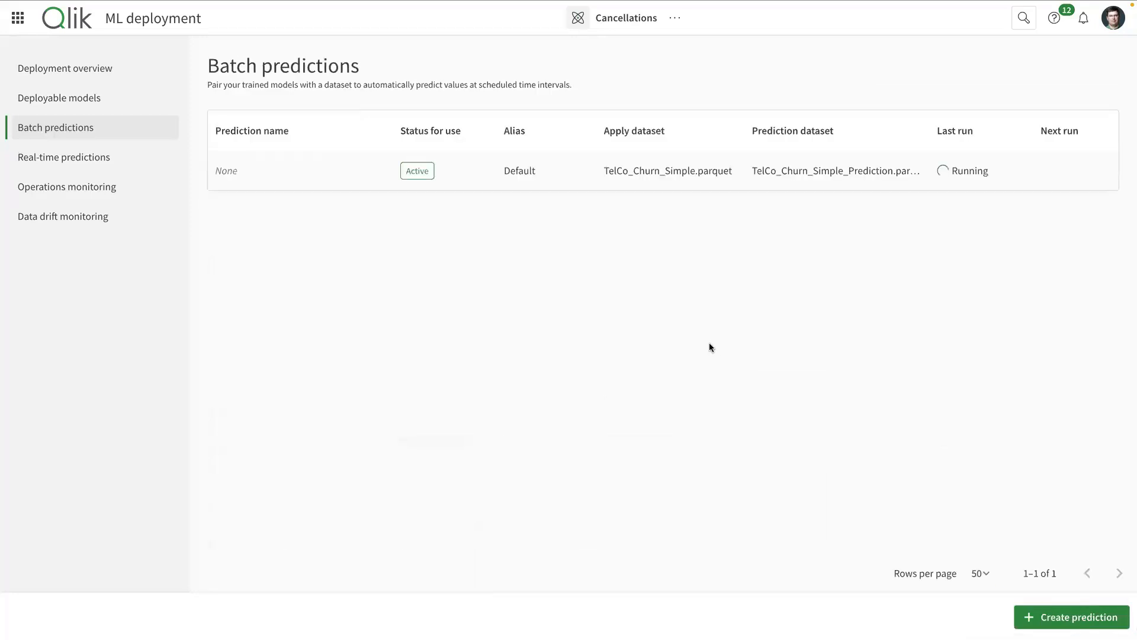
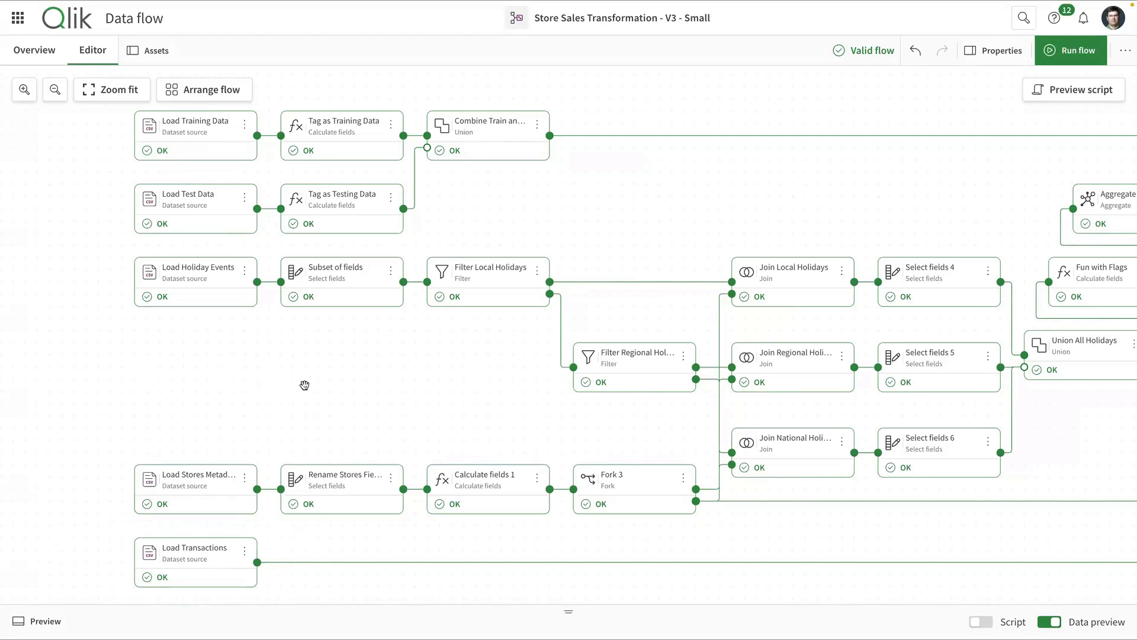
Follow the Store Sales Transformation data flow to the Join Pivots to Training Data node and preview its data.
left_click_drag(435, 380, 243, 386)
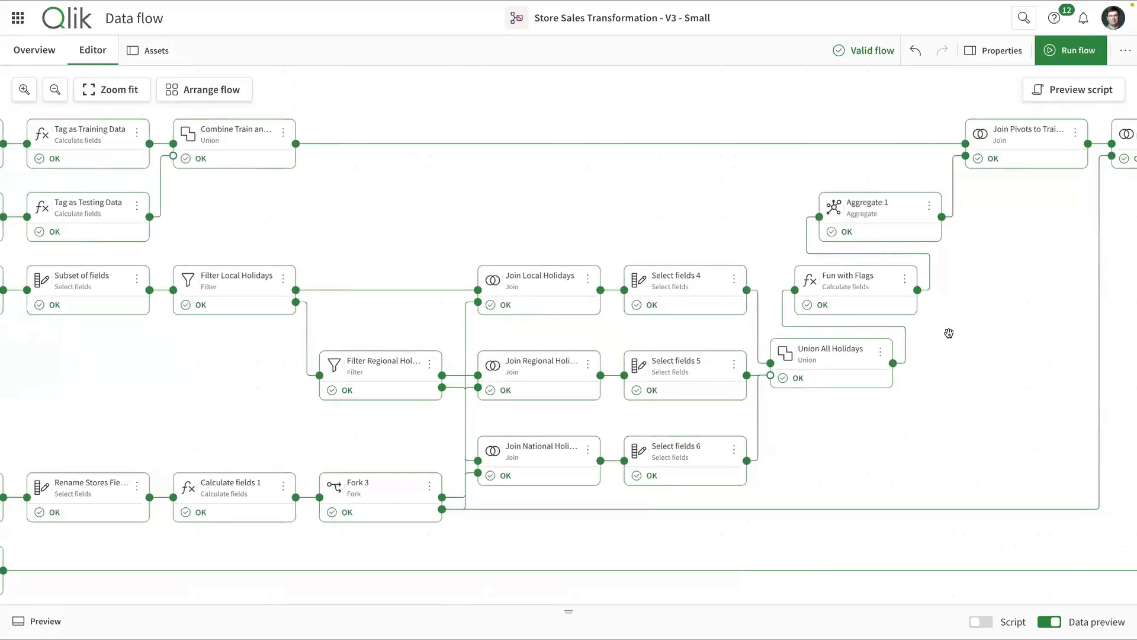
left_click_drag(947, 330, 677, 348)
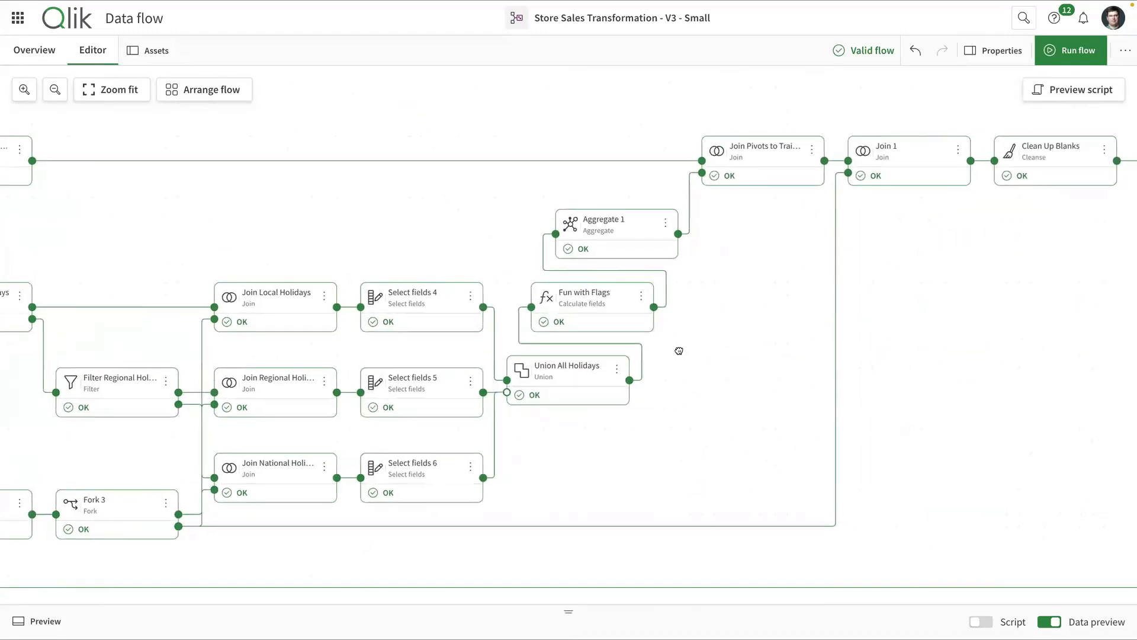
left_click(752, 152)
left_click(36, 620)
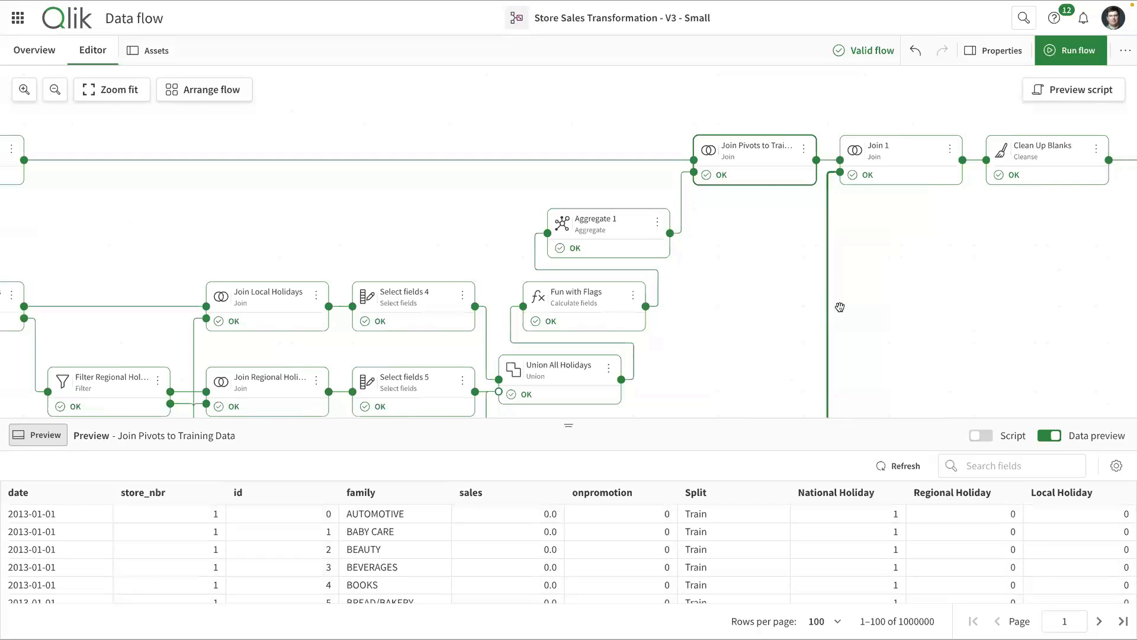
Trace the rest of the data flow to its end and inspect the Training Data and Apply Data file targets.
left_click_drag(893, 308, 515, 316)
left_click_drag(957, 317, 583, 319)
left_click_drag(776, 326, 433, 333)
left_click_drag(590, 335, 331, 330)
left_click_drag(772, 309, 710, 297)
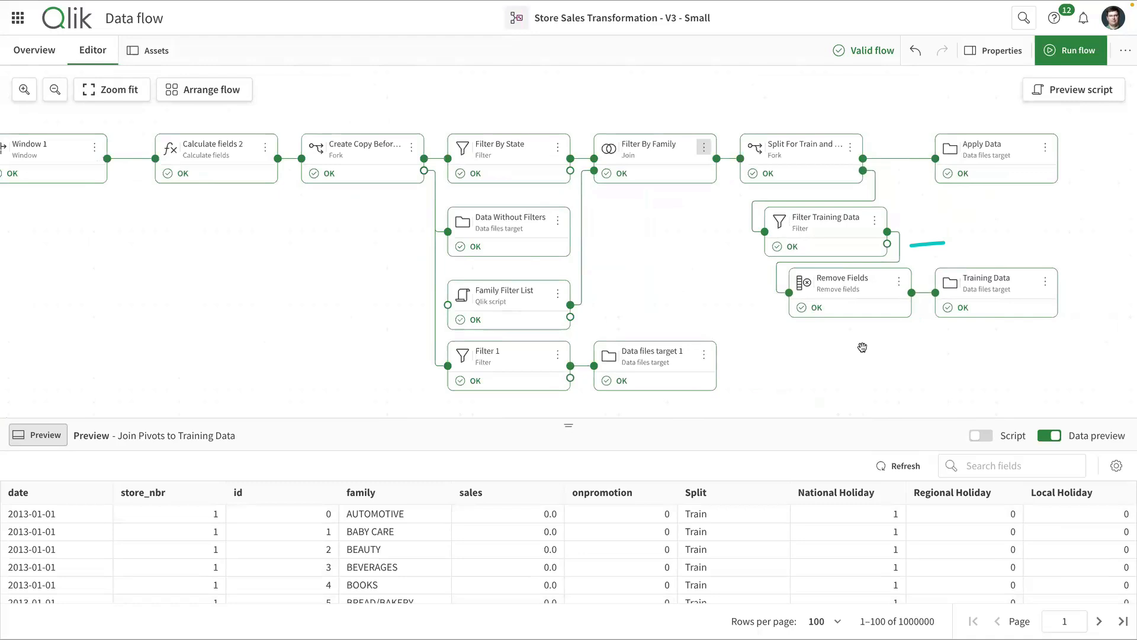
left_click(1003, 287)
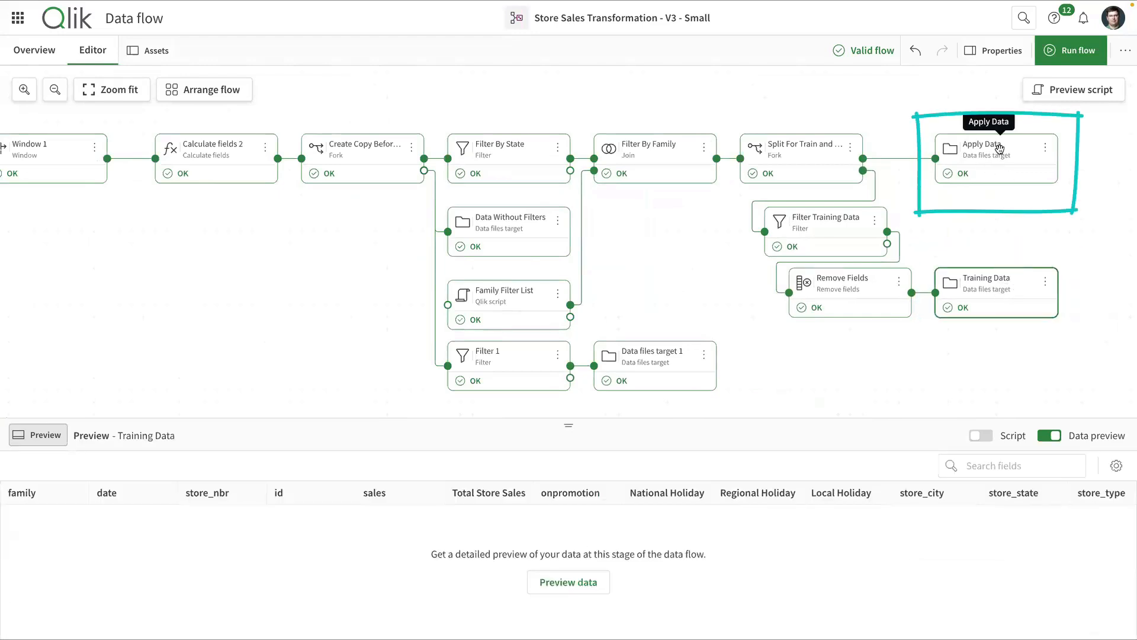
left_click(1010, 174)
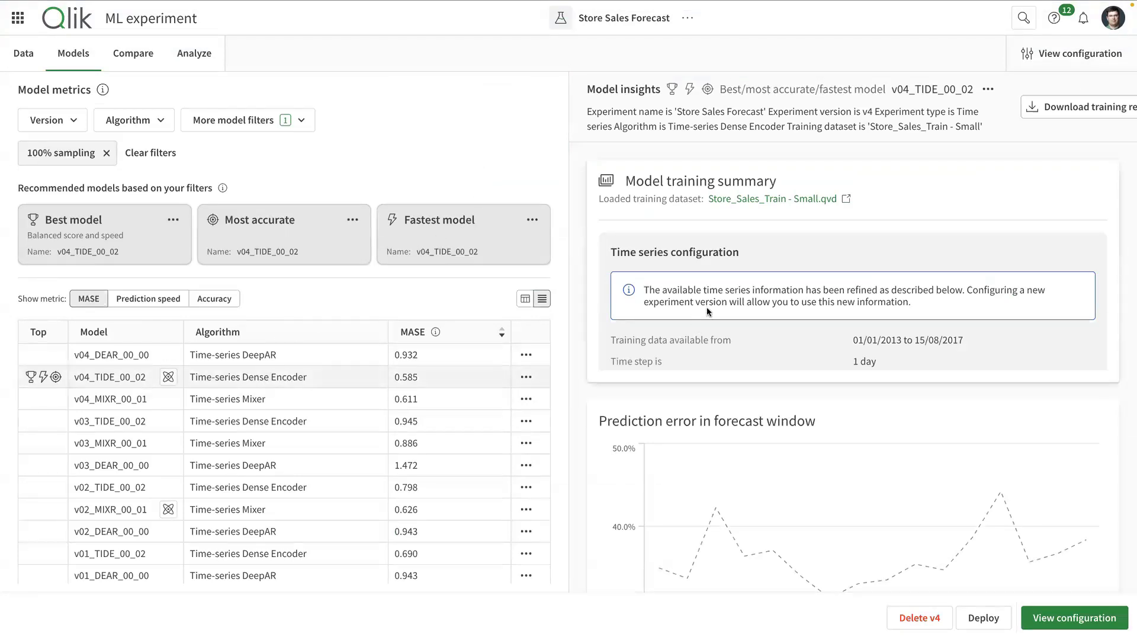
Examine the time series configuration and prediction error of the Store Sales Forecast experiment's best model.
scroll(709, 306, "down", 1)
scroll(708, 307, "down", 2)
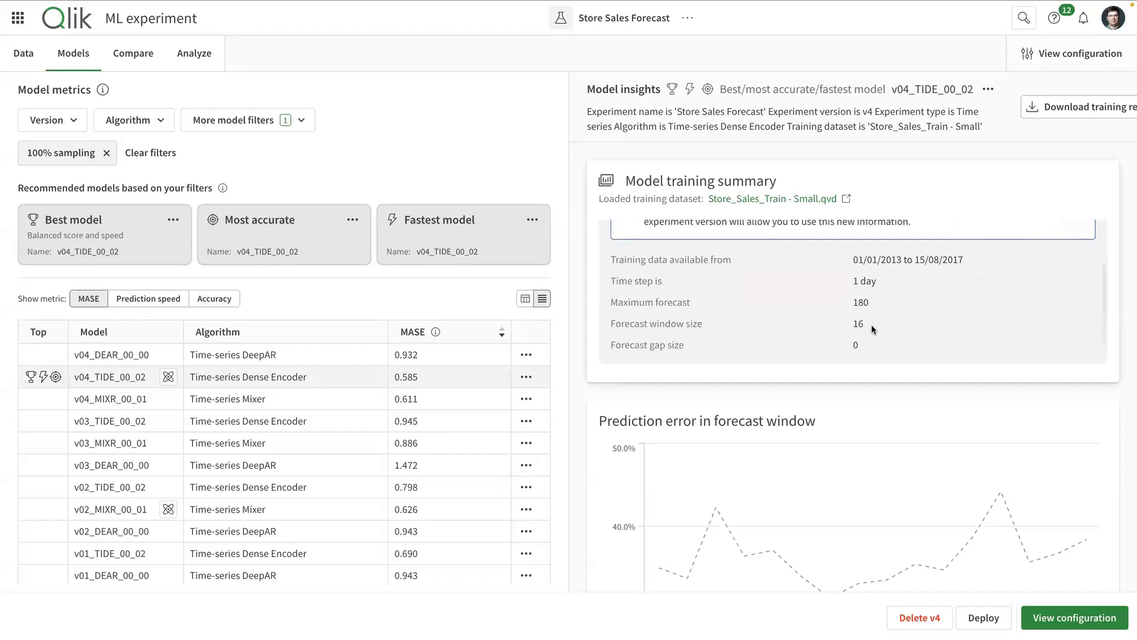
scroll(742, 433, "down", 6)
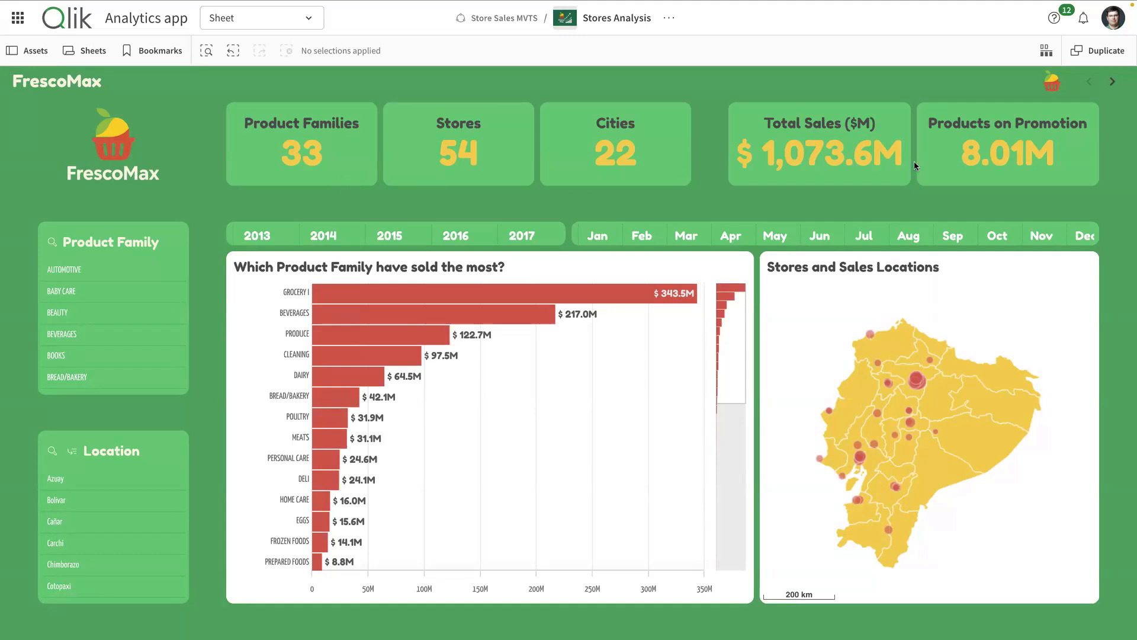
Open the Sales Over Time sheet of the Stores Analysis app and filter it to the GROCERY I product family.
left_click(1112, 81)
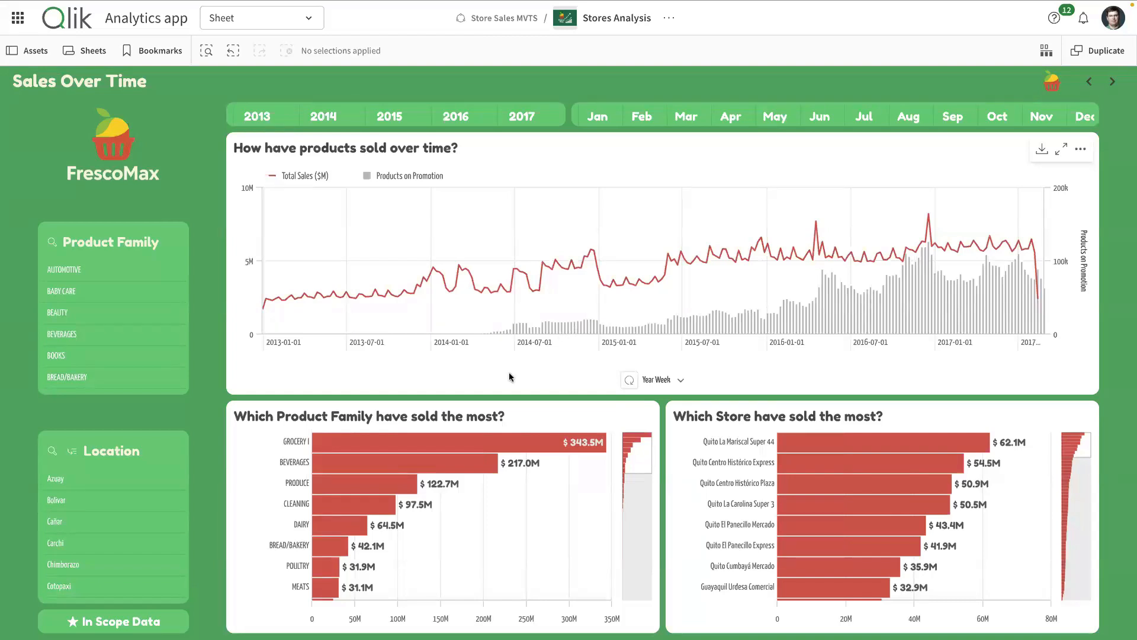
left_click(339, 446)
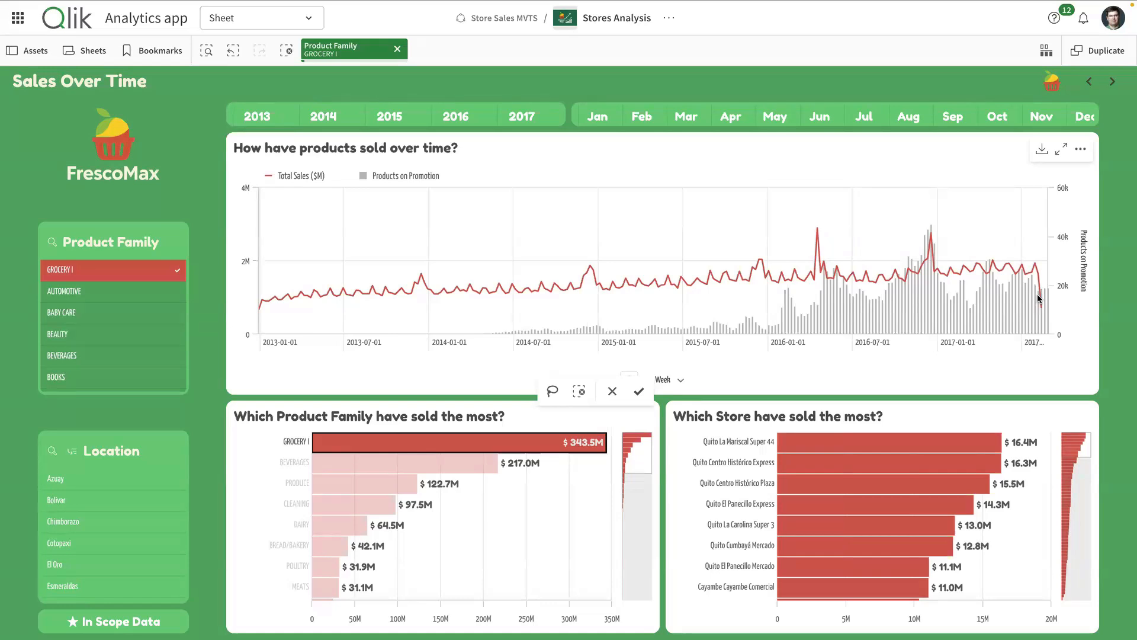
Replace the GROCERY I selection with the In Scope Data filter, and limit the Forecasted Sales sheet to Prediction Scope Y.
left_click(612, 391)
left_click(148, 621)
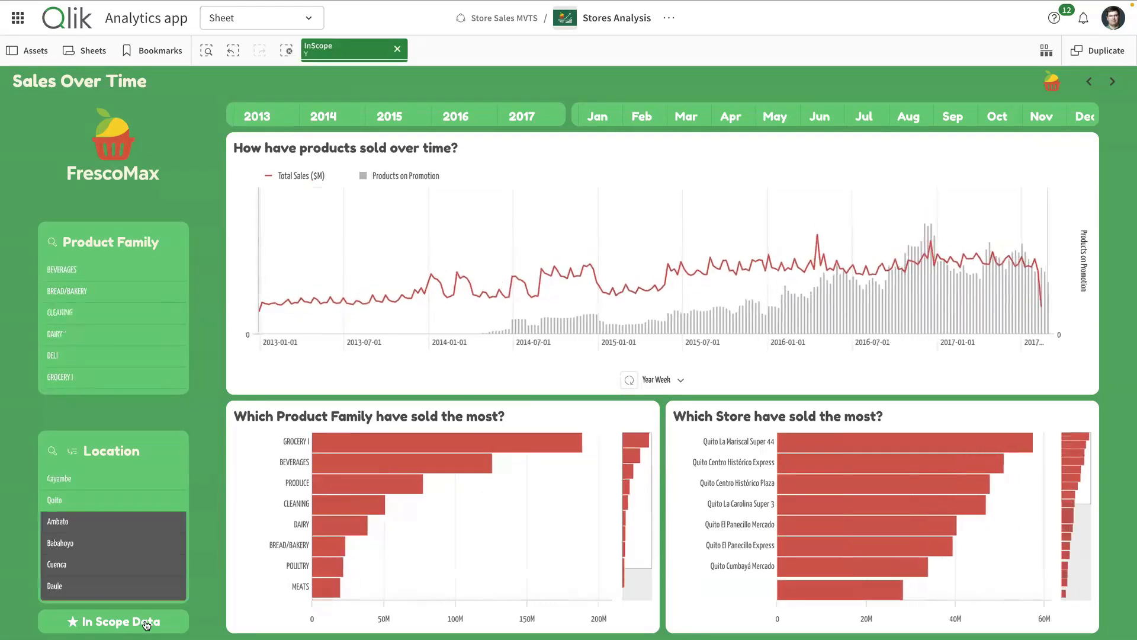
left_click(1112, 83)
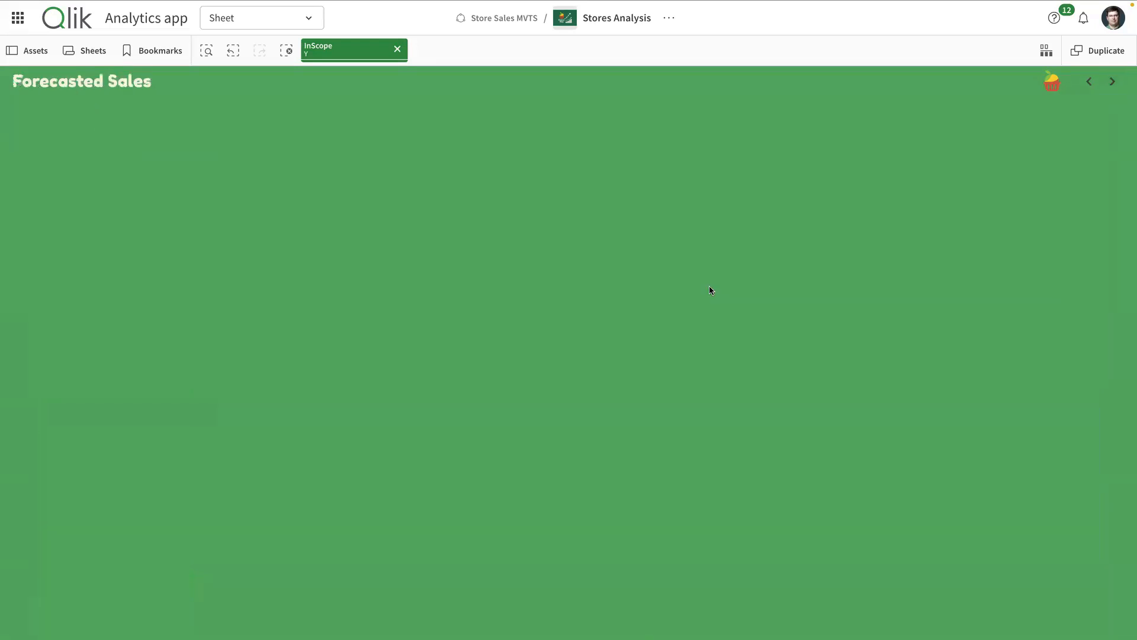
left_click(1118, 114)
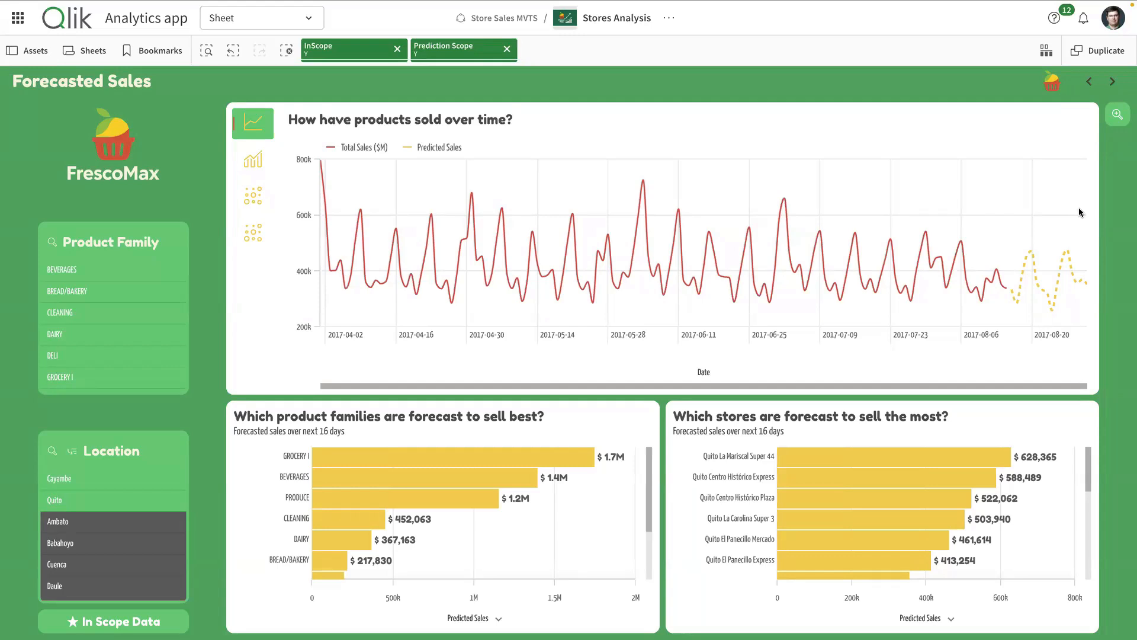
Compare the daily predicted sales with the previous year's same-day sales in the forecast combo chart.
left_click(253, 160)
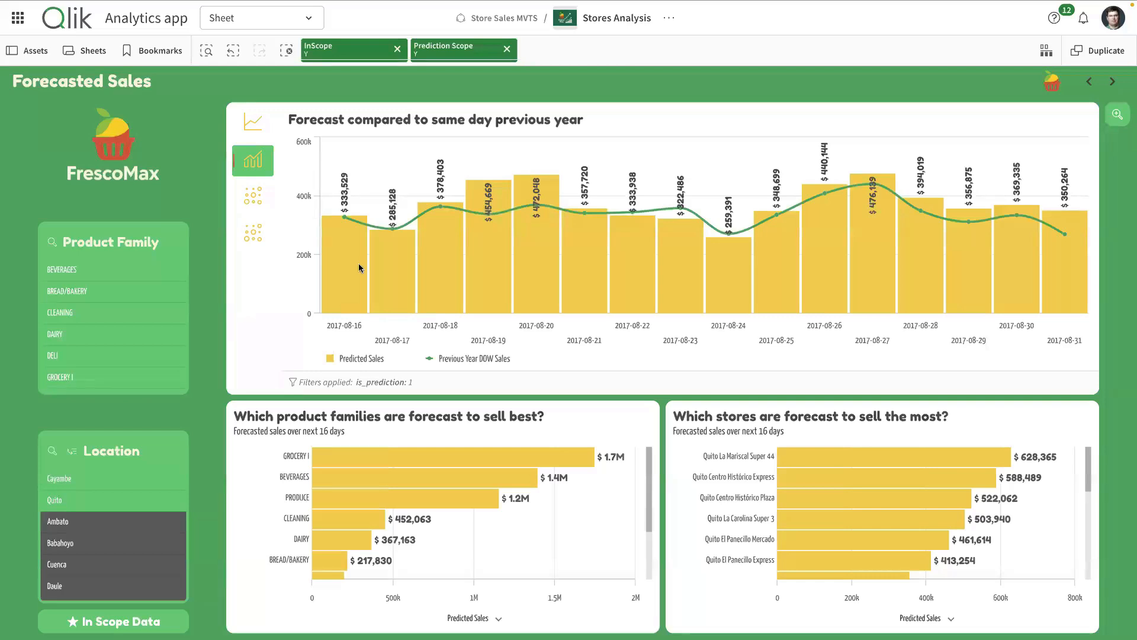
mouse_move(352, 277)
mouse_move(343, 239)
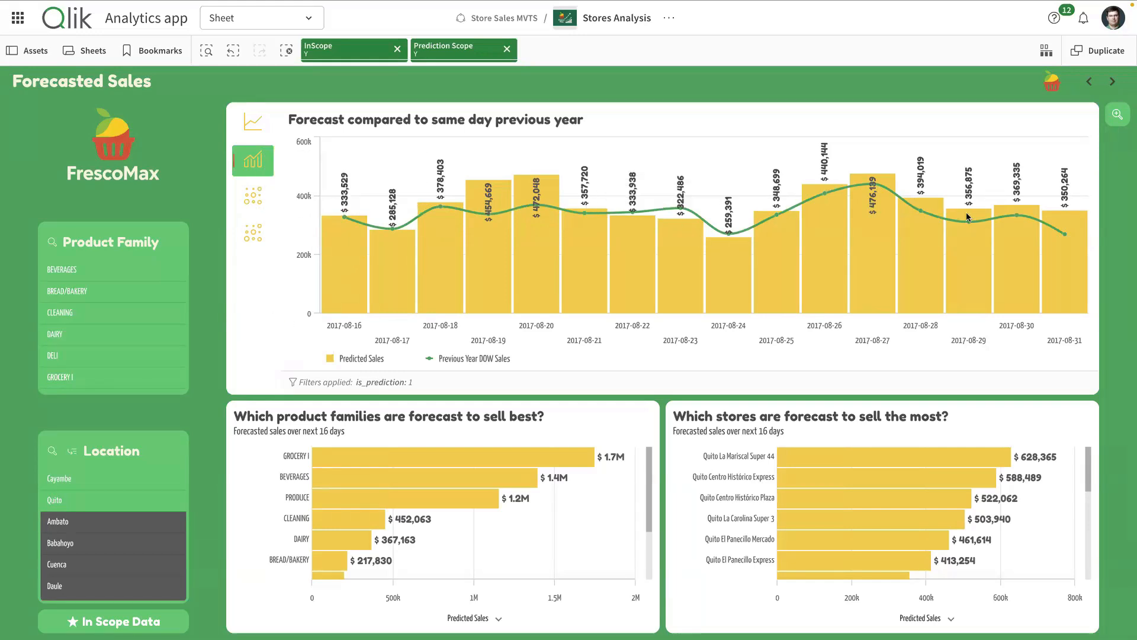
mouse_move(1017, 226)
Examine the predicted-versus-last-year heatmap for BEVERAGES at the Quito Centro Histórico Plaza and Cayambe Cayambe Comercial stores.
left_click(256, 201)
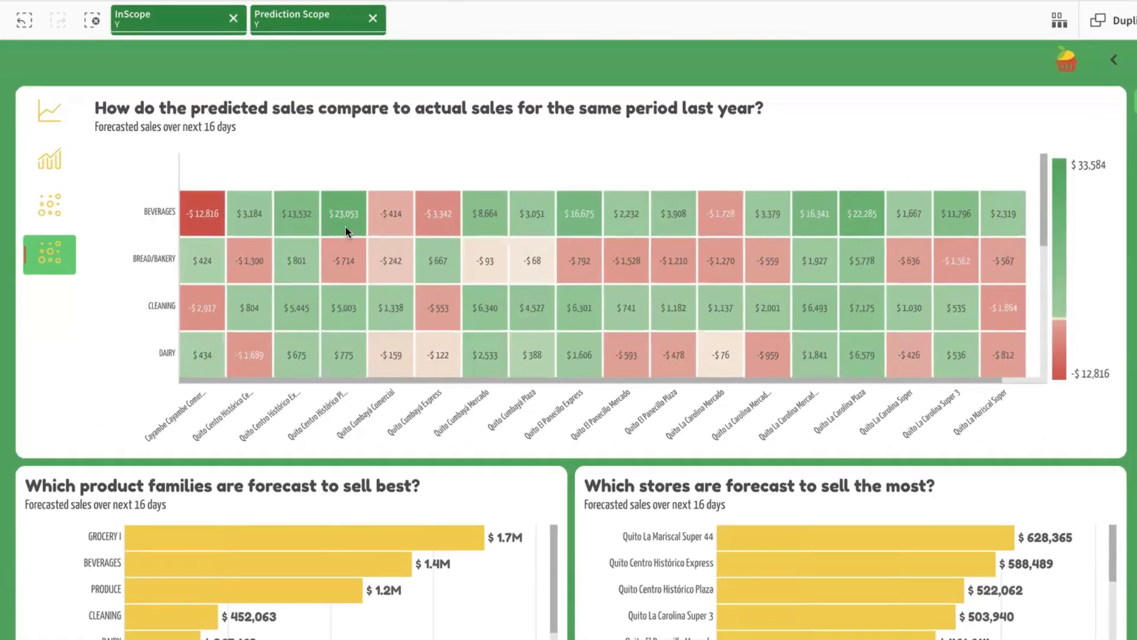
mouse_move(346, 226)
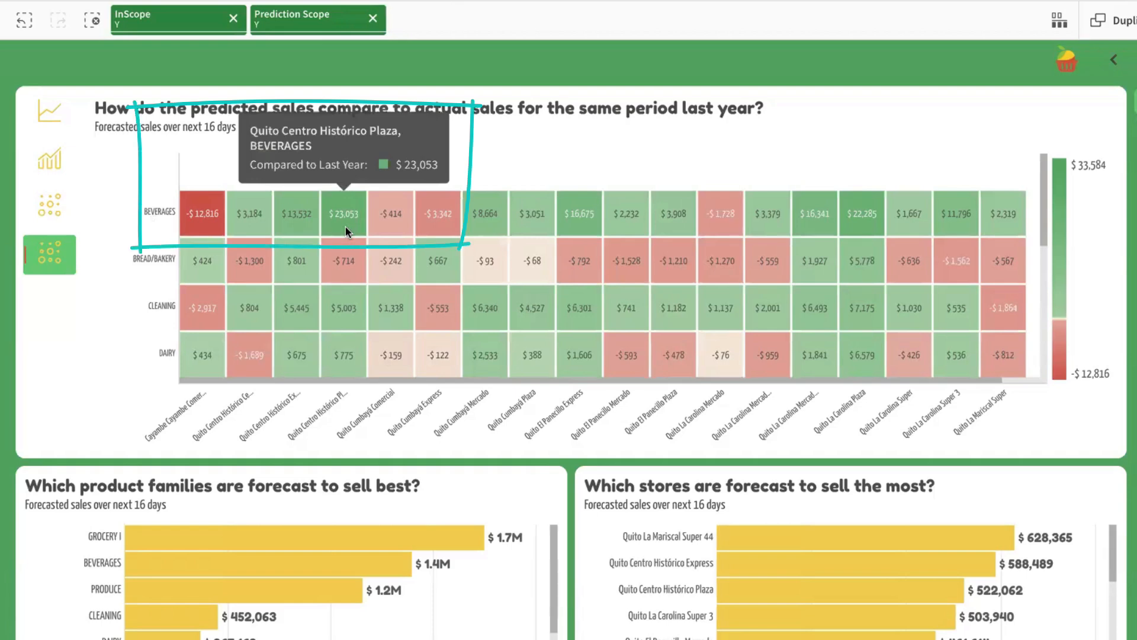
mouse_move(201, 228)
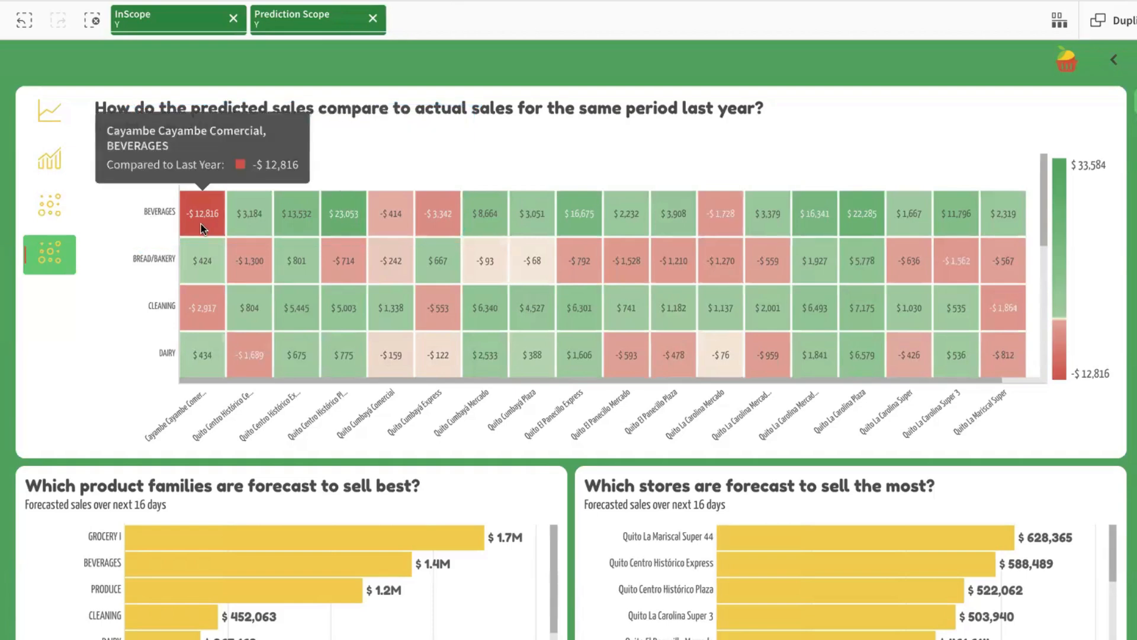